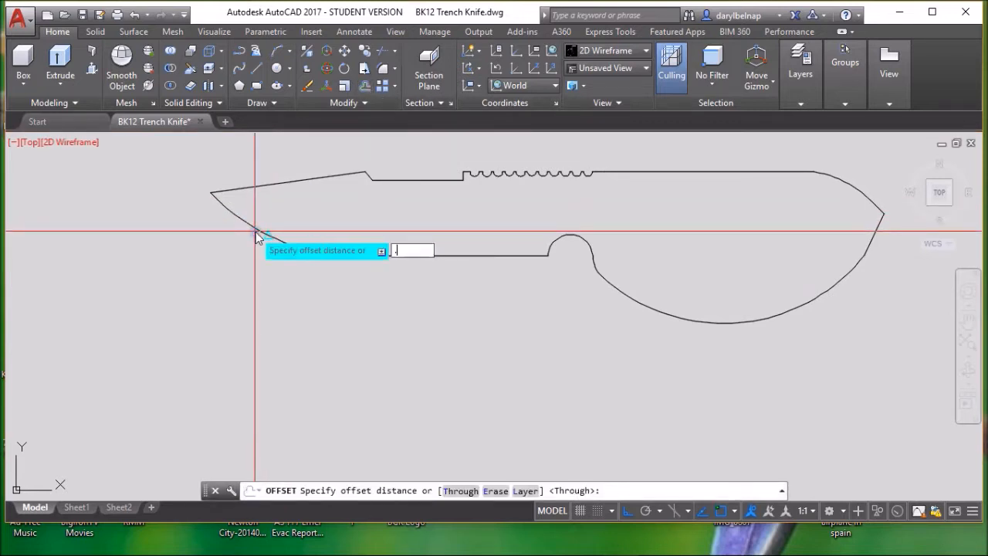
Step: Offset the curved cutting edge and the straight lower blade edge outward by 0.1
key("Return")
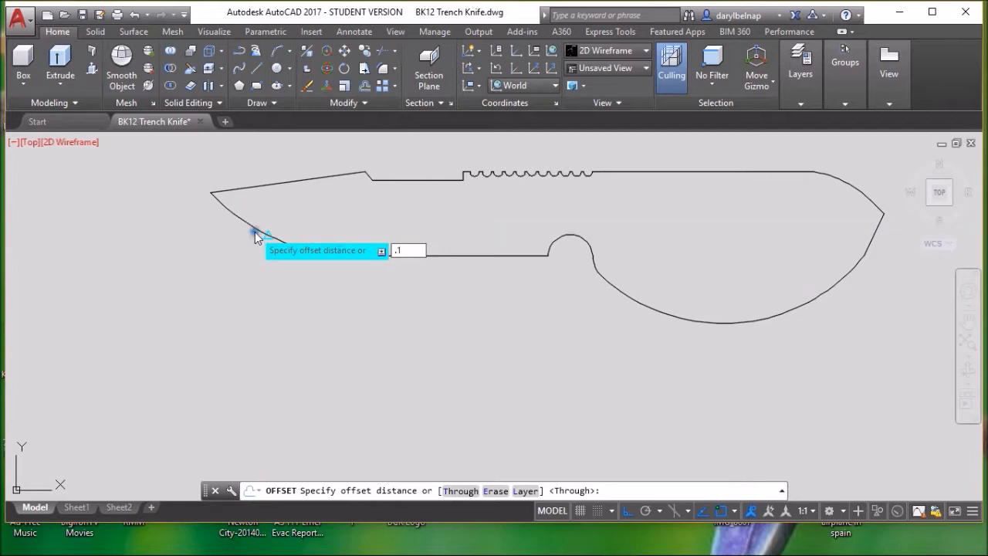
left_click(260, 235)
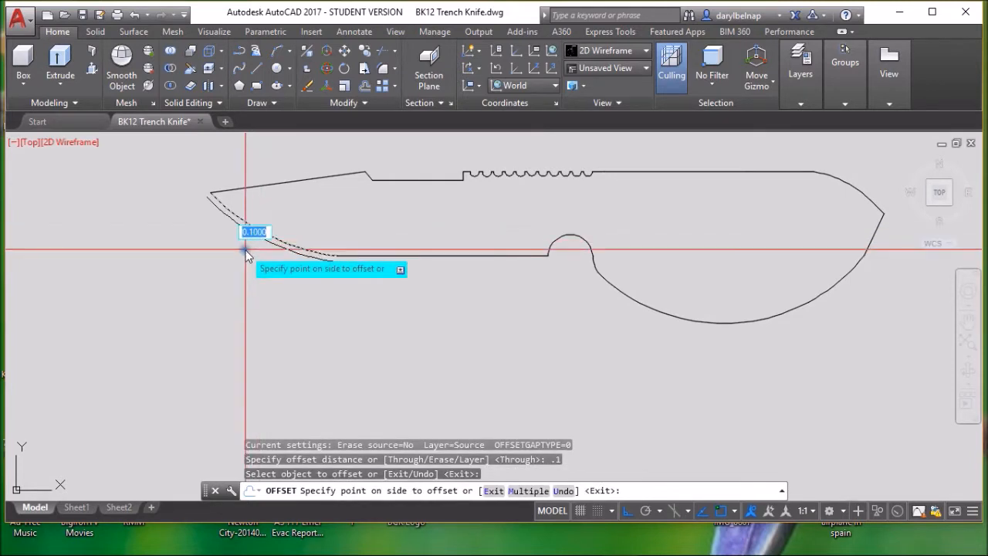
left_click(247, 243)
left_click(375, 255)
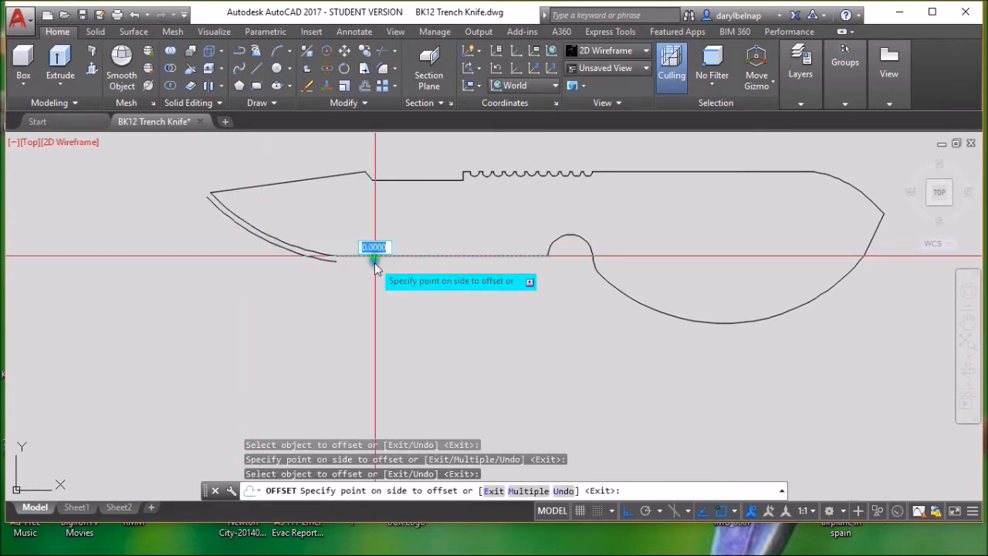
left_click(374, 269)
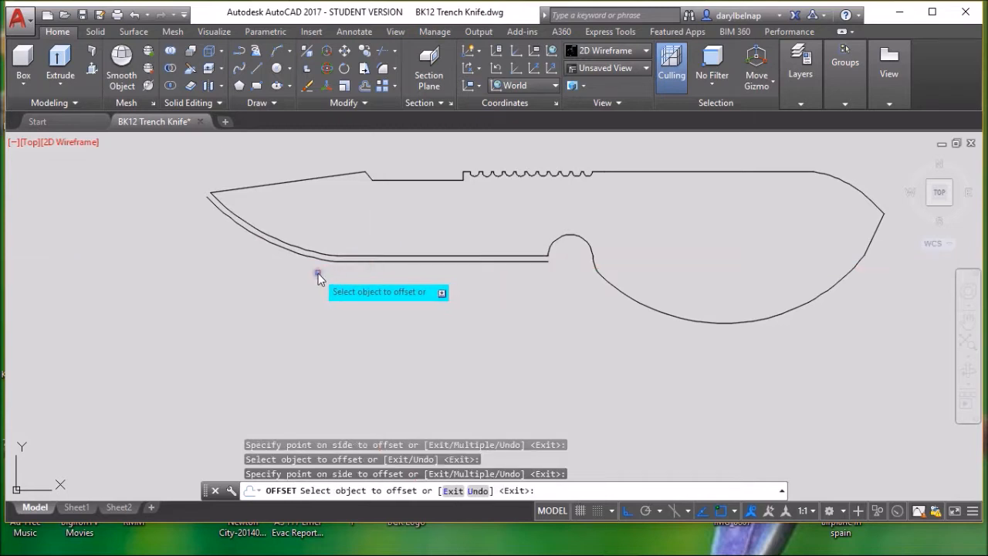
key("Escape")
Step: Stretch the blade-side end of the offset straight line to meet the endpoint of the offset curve
scroll(342, 256, "up", 6)
scroll(355, 286, "up", 3)
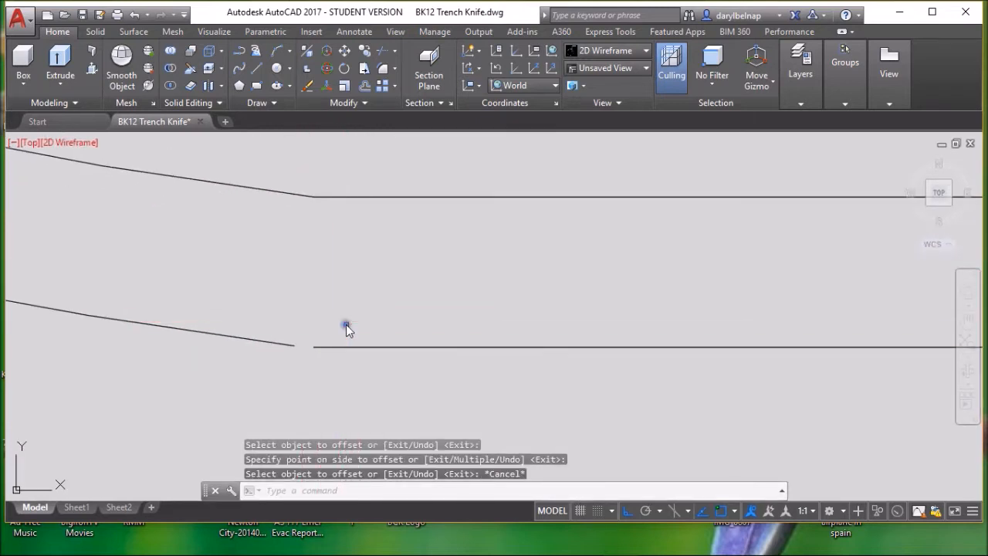
left_click(340, 346)
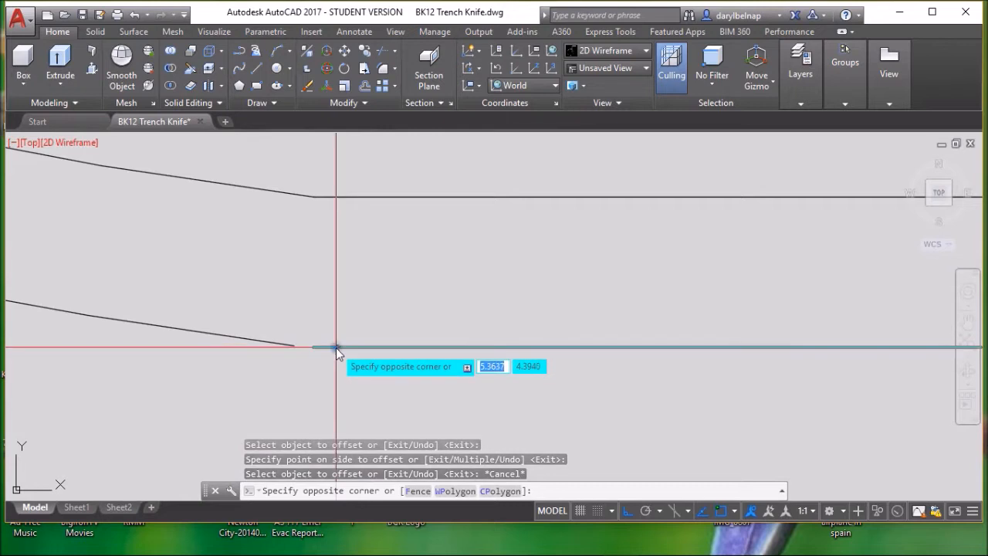
left_click(337, 347)
left_click(315, 347)
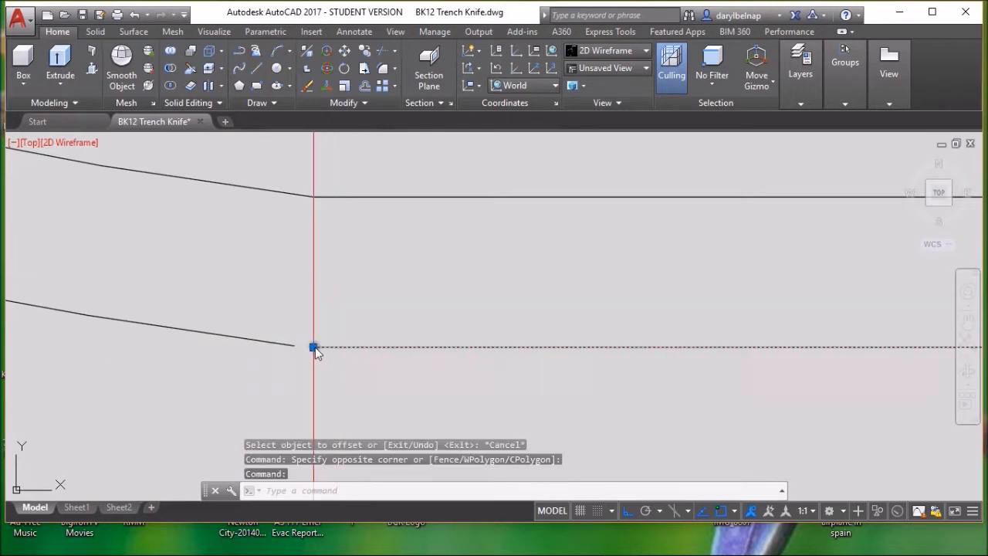
left_click(313, 346)
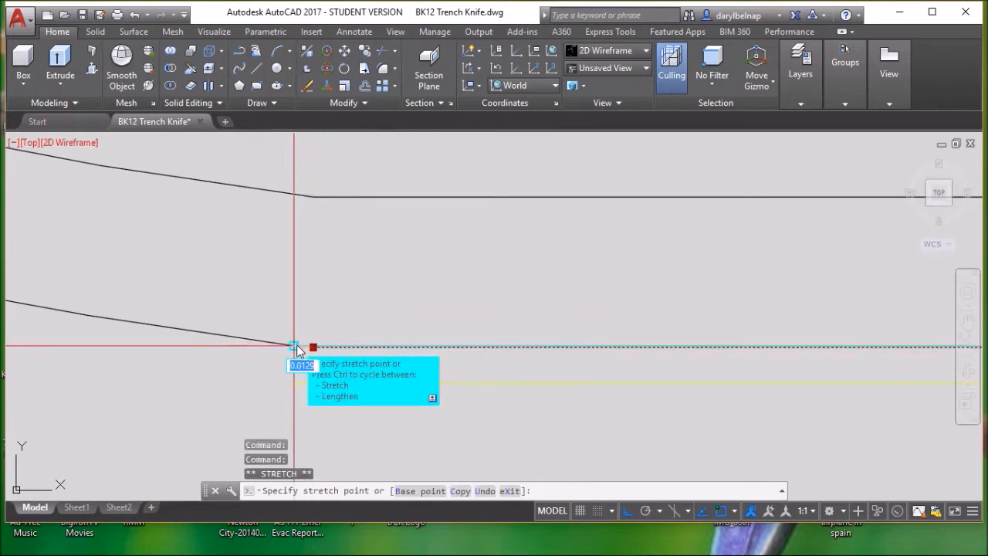
left_click(296, 346)
key("Escape")
Step: Convert the offset curve to a polyline and join the offset straight line to it with Edit Polyline
scroll(327, 326, "down", 3)
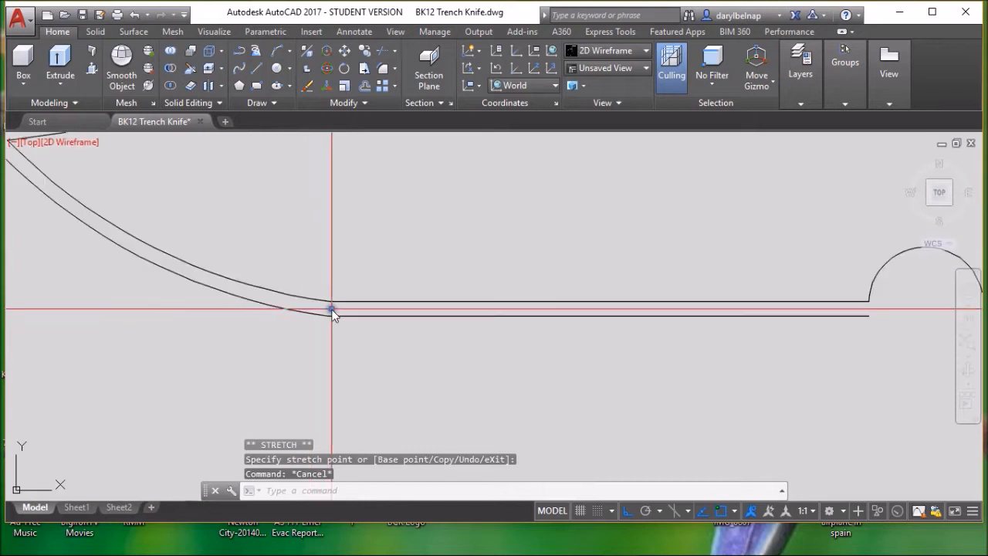
scroll(332, 310, "down", 2)
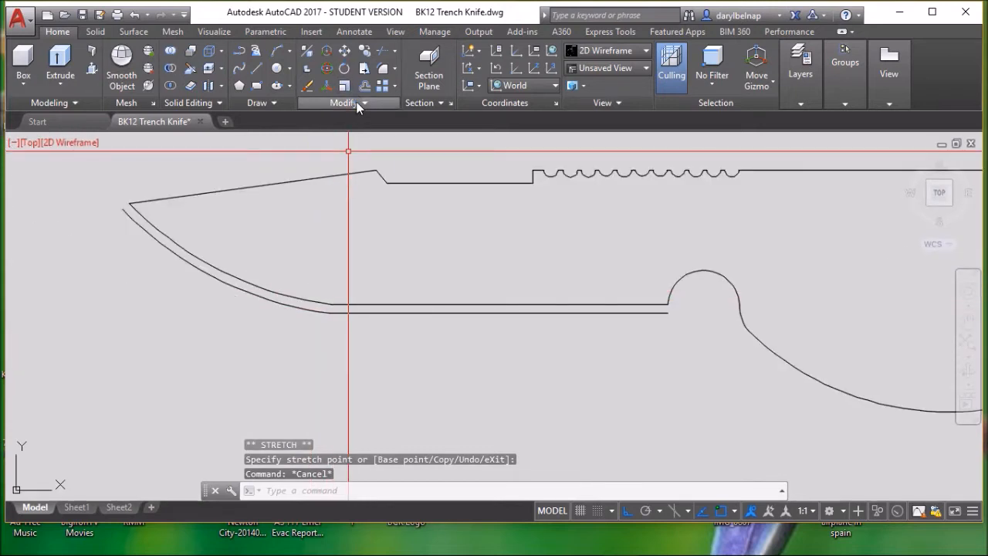
left_click(356, 101)
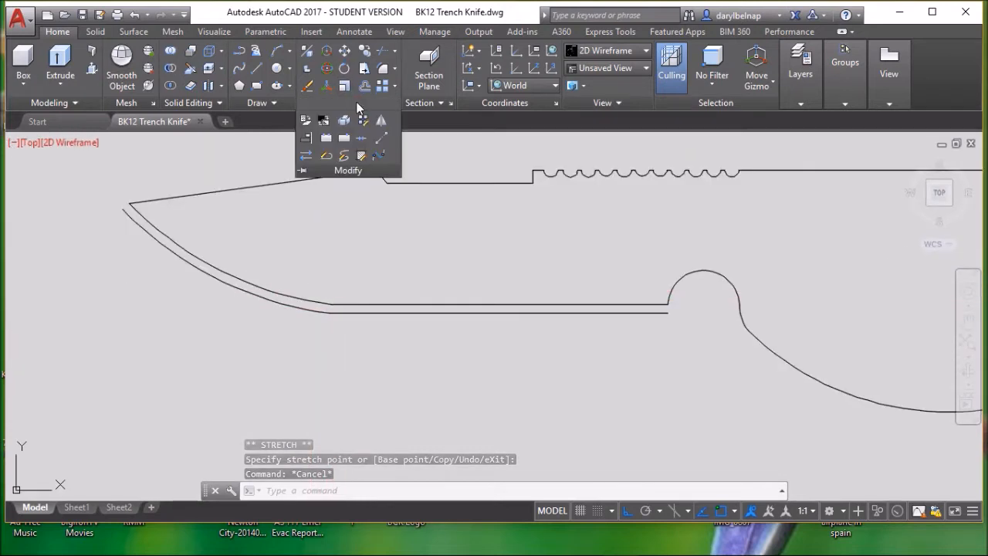
left_click(326, 159)
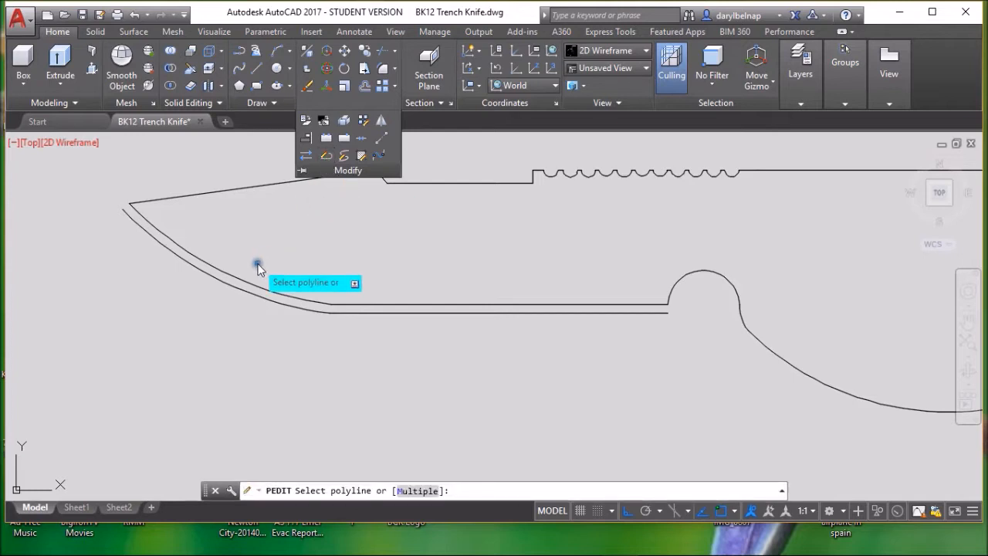
left_click(239, 290)
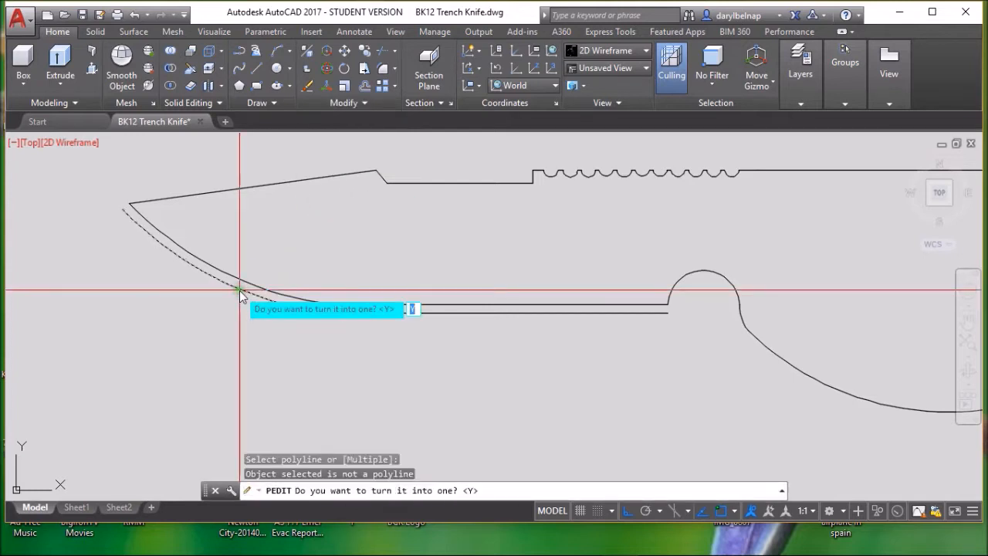
key("Return")
key("Down")
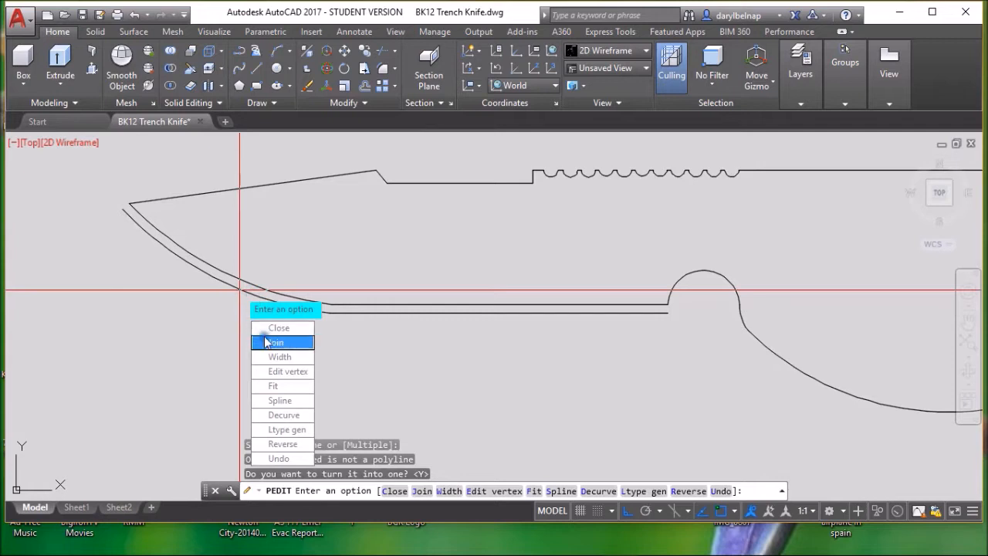
key("Return")
left_click(352, 313)
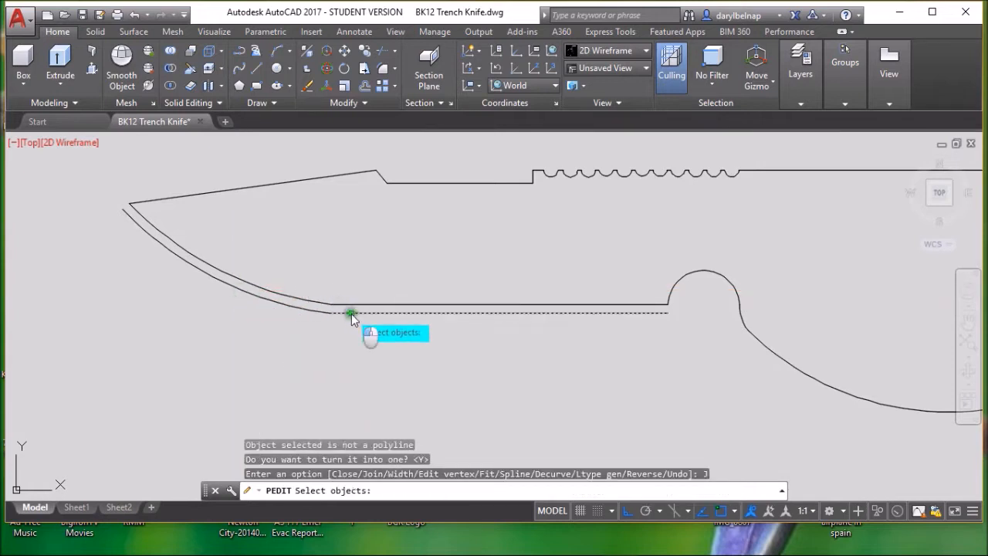
key("Return")
key("Return")
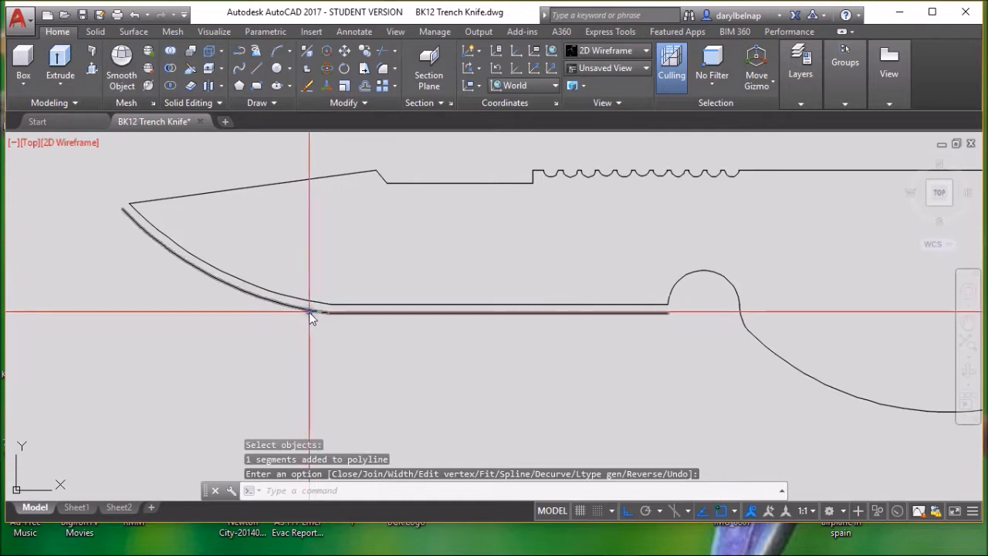
Step: Convert the blade's sloped top edge to a polyline and join all the remaining knife outline segments to it
left_click(359, 102)
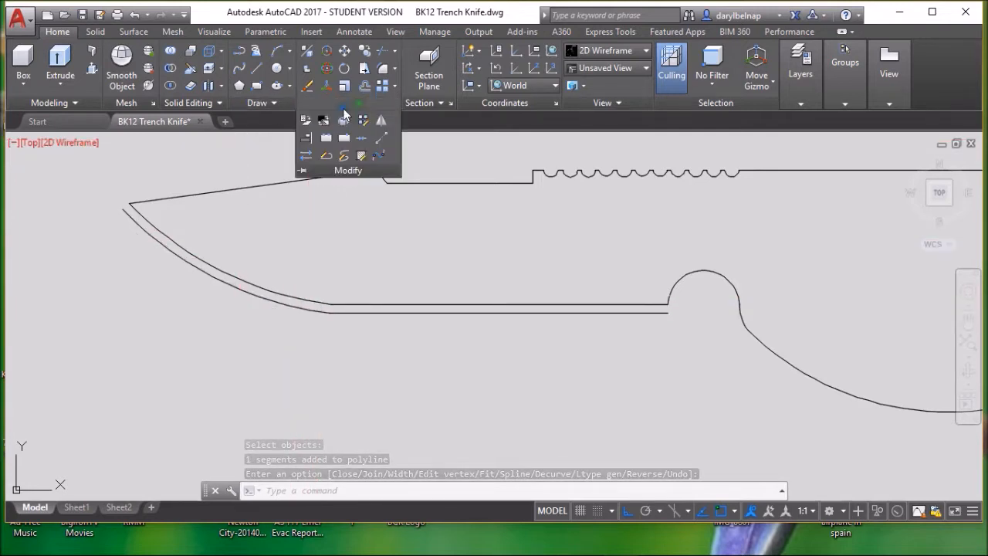
left_click(327, 159)
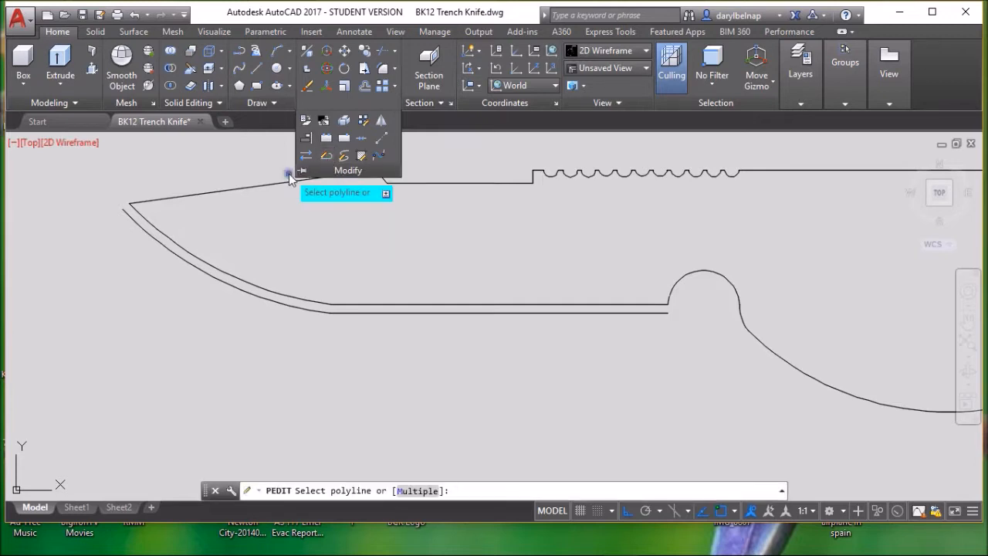
left_click(248, 186)
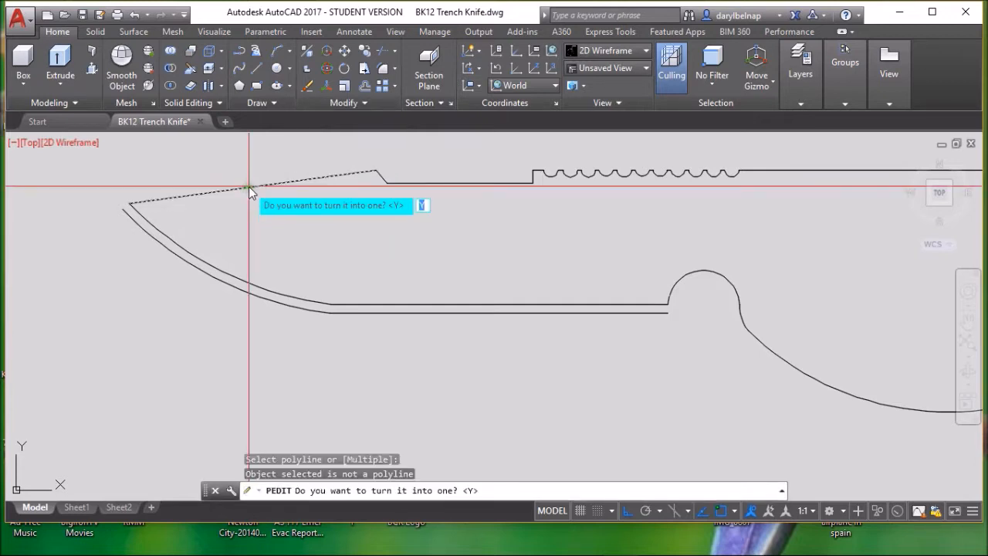
key("Return")
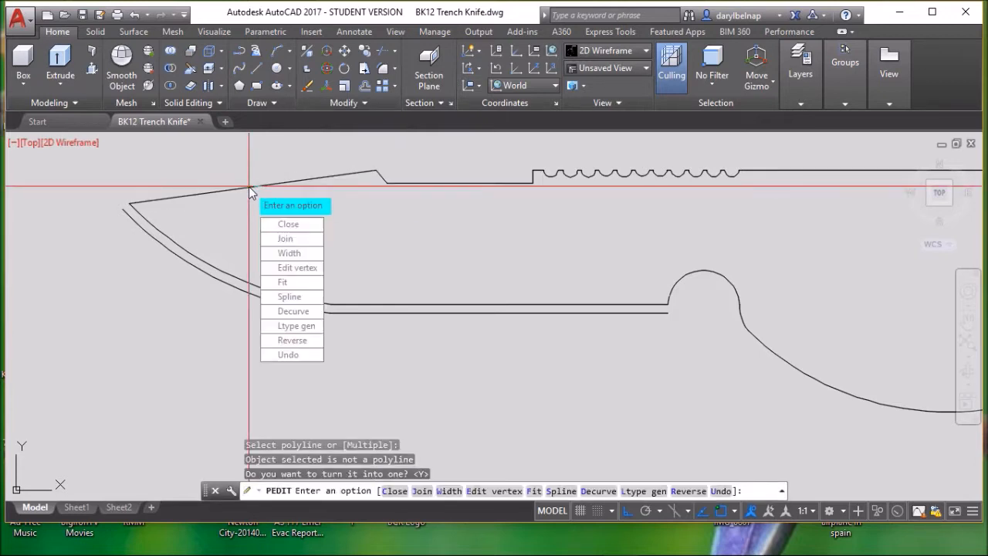
left_click(284, 238)
scroll(263, 197, "down", 3)
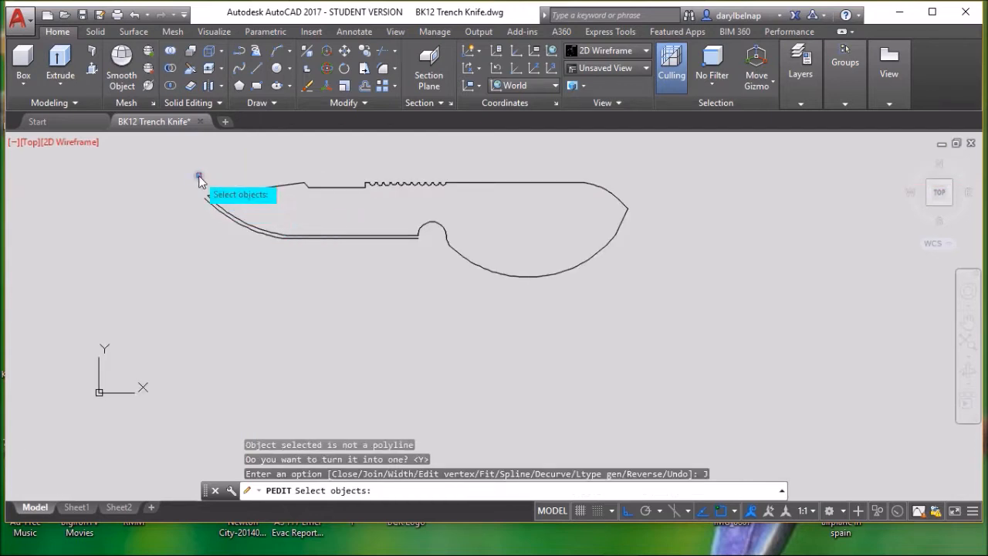
left_click_drag(200, 165, 644, 291)
key("Return")
key("Down")
key("Return")
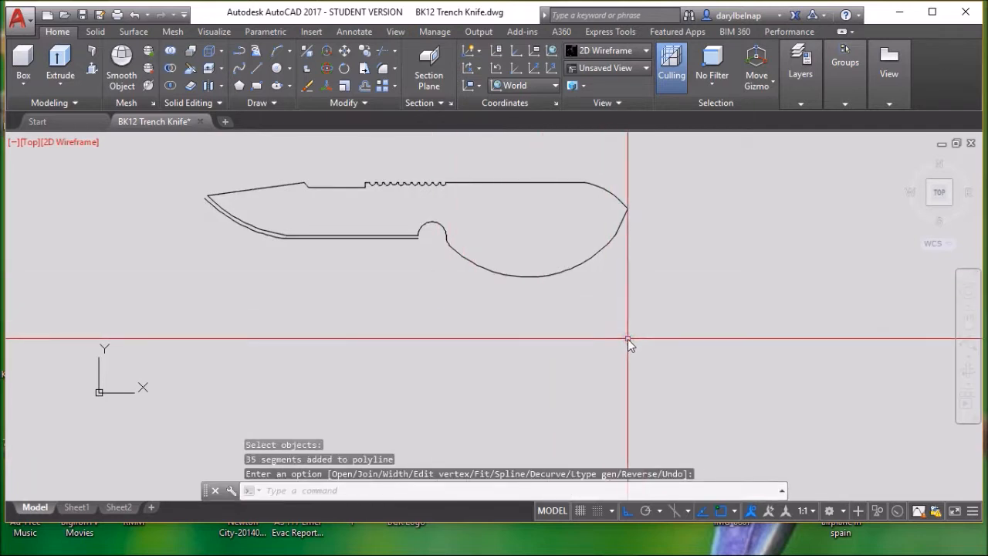
Step: Extrude the closed knife outline to a height of 0.1875
middle_click_drag(628, 348, 626, 278, "shift")
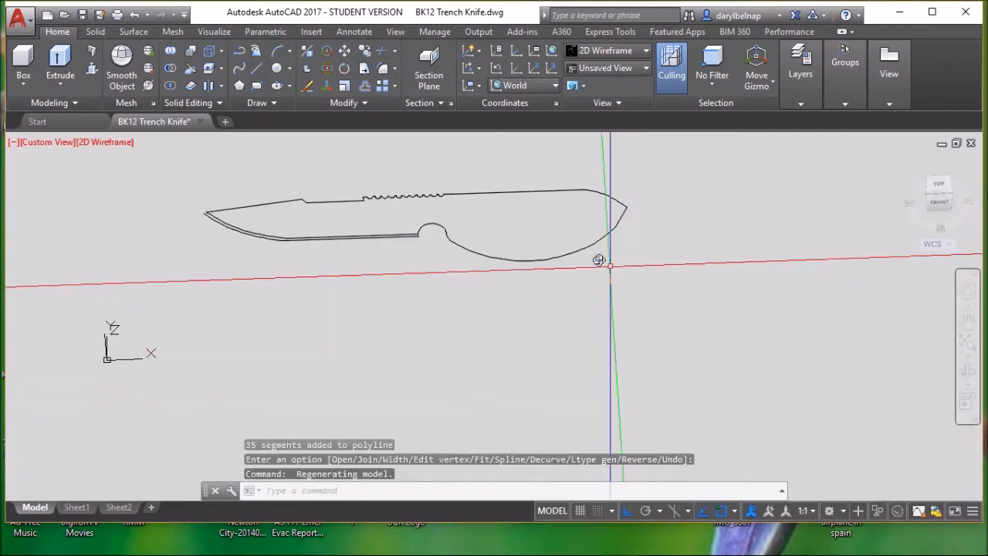
left_click(59, 61)
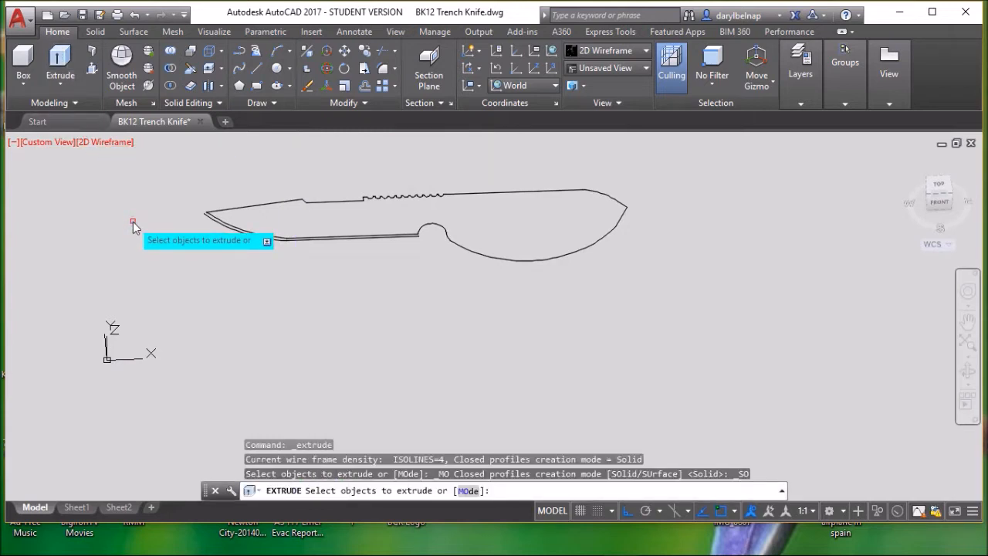
left_click(277, 204)
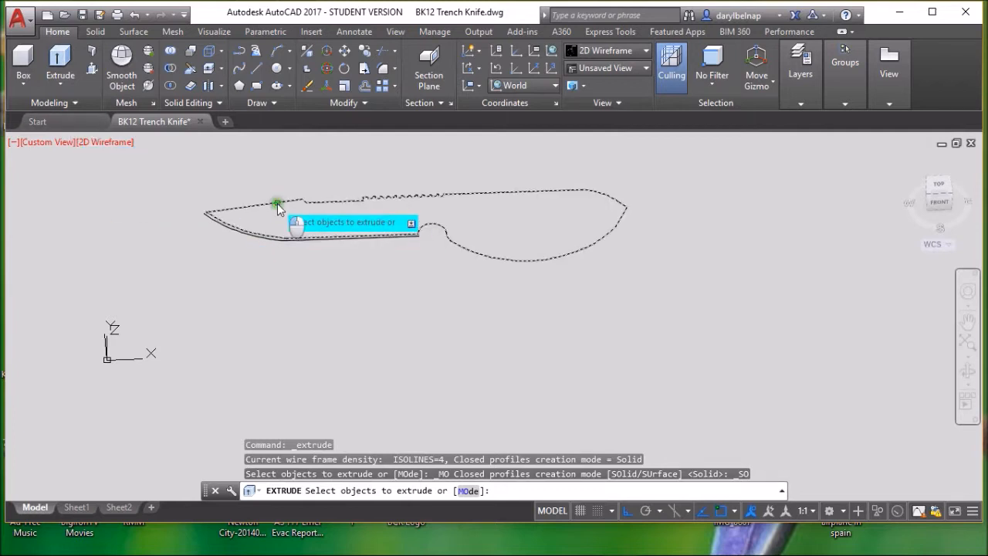
key("Return")
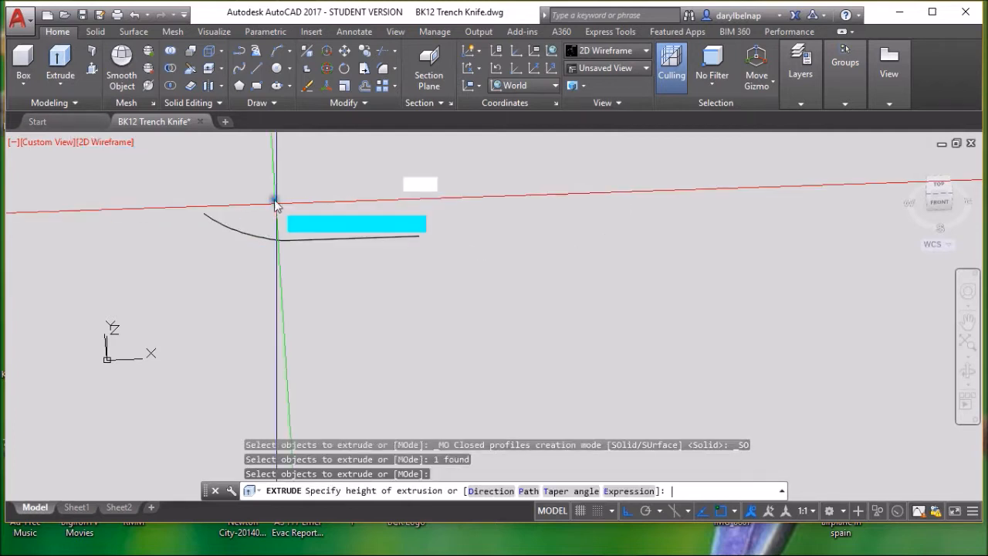
type(".187")
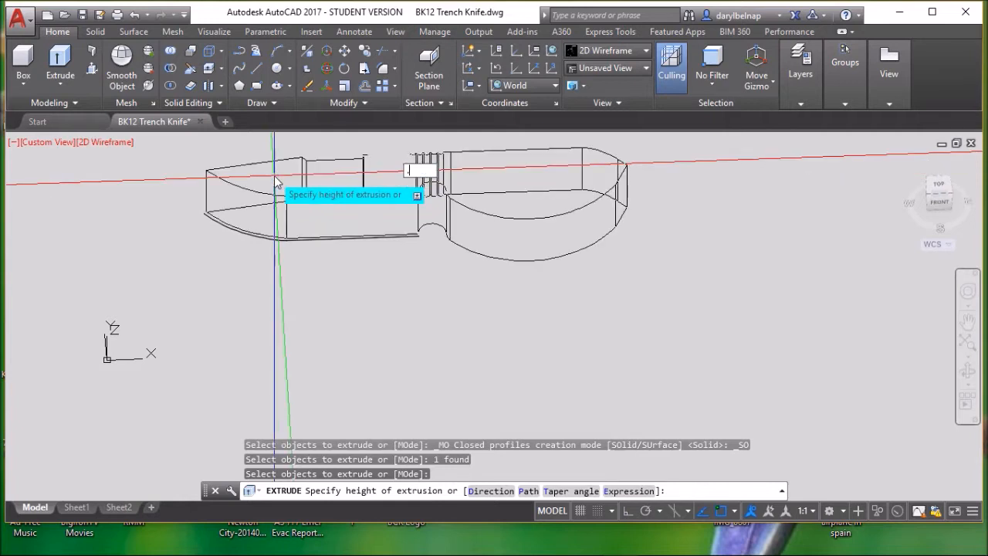
type("5")
key("Return")
key("Escape")
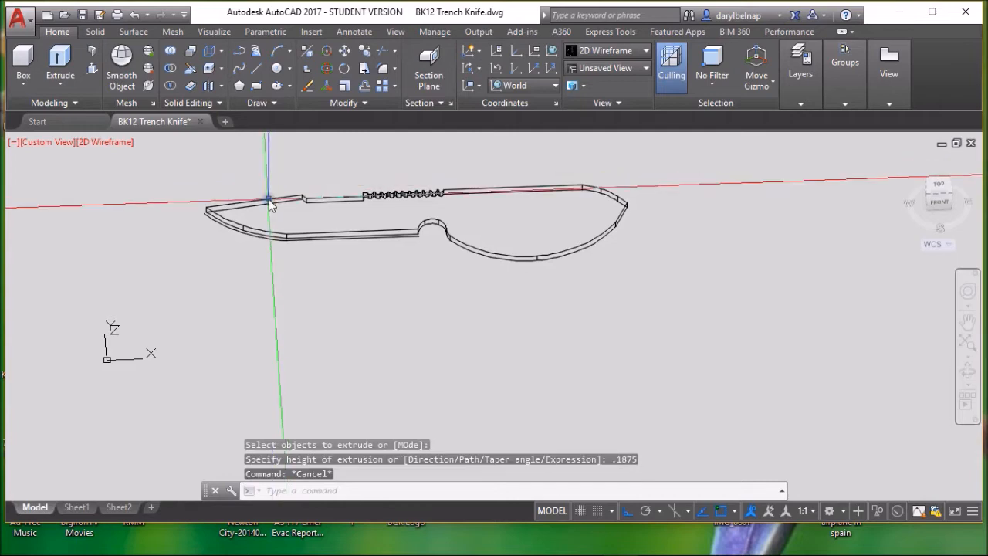
Step: Set the coordinate system to Left and switch to the left view of the knife solid
scroll(382, 284, "down", 2)
scroll(382, 287, "up", 5)
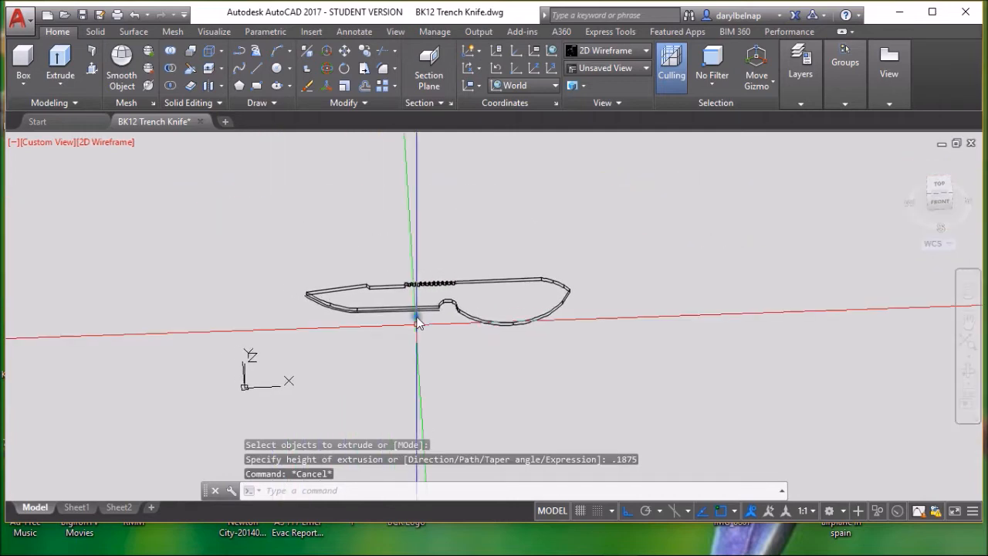
scroll(485, 346, "down", 1)
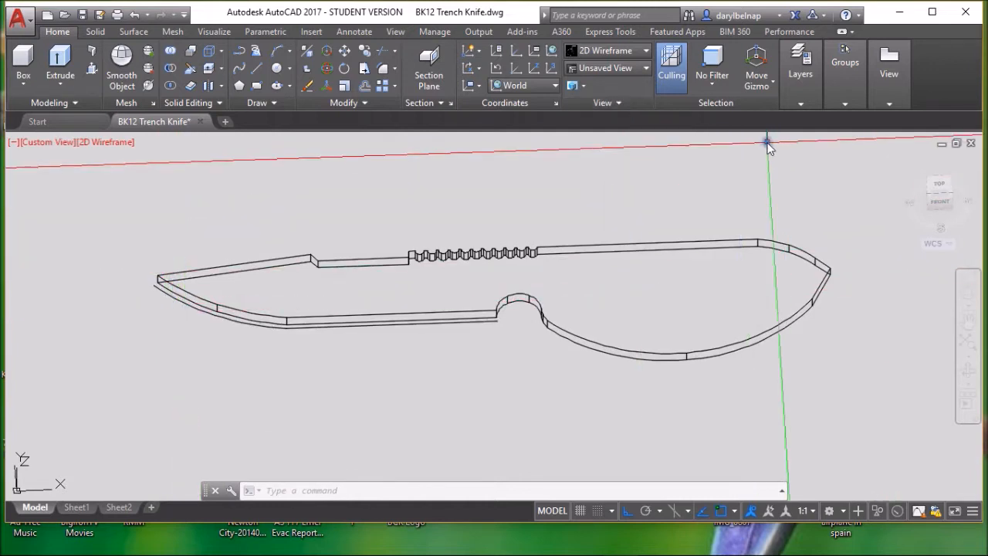
left_click(553, 85)
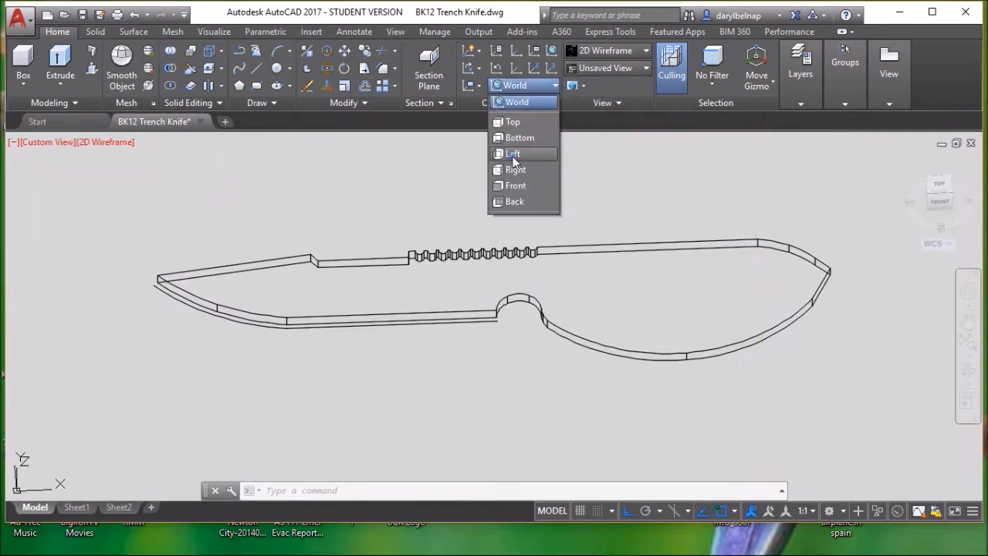
left_click(514, 155)
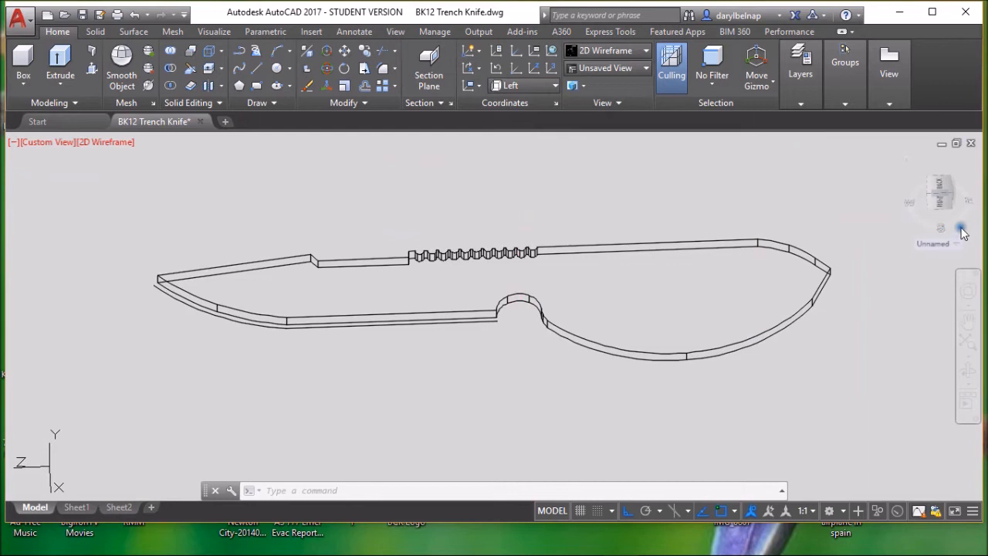
left_click(907, 201)
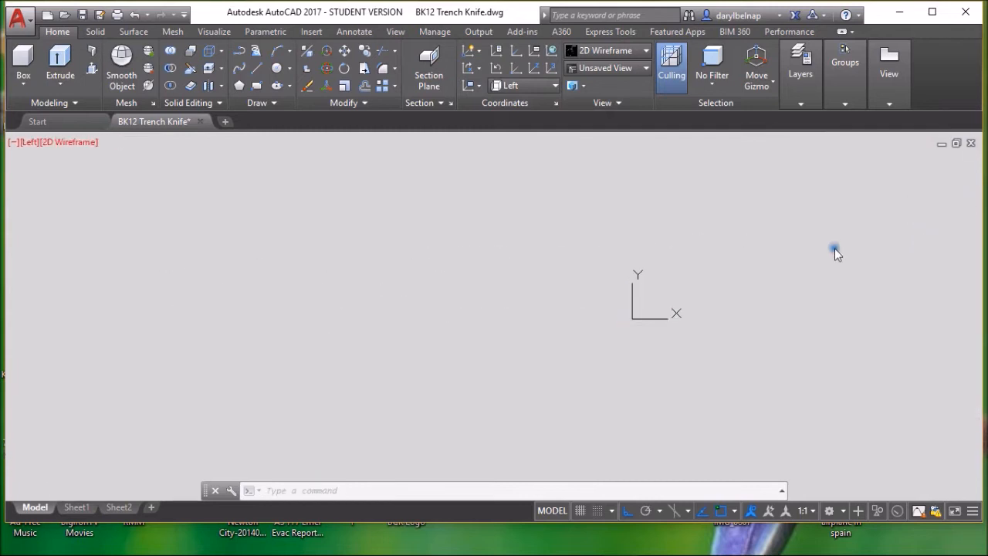
scroll(575, 316, "up", 4)
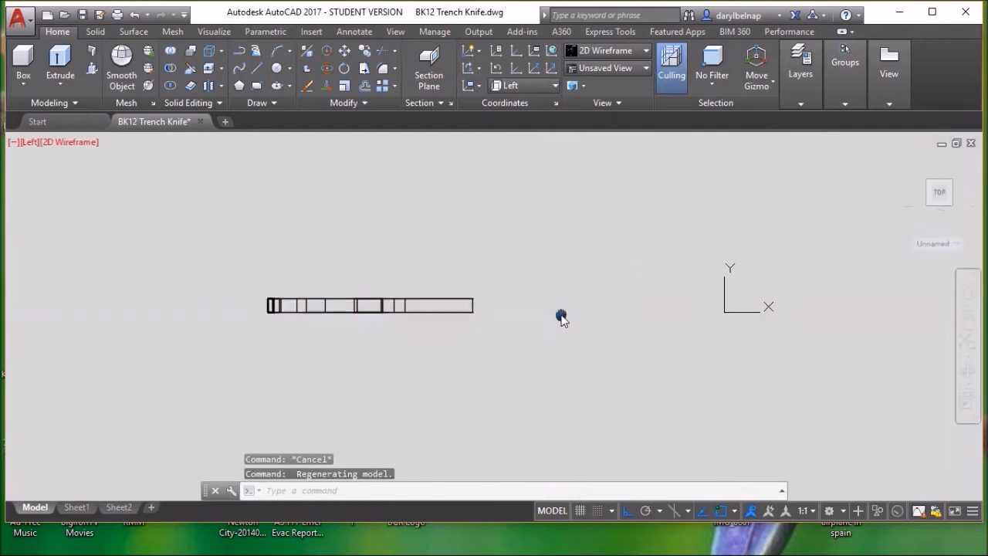
scroll(560, 316, "up", 2)
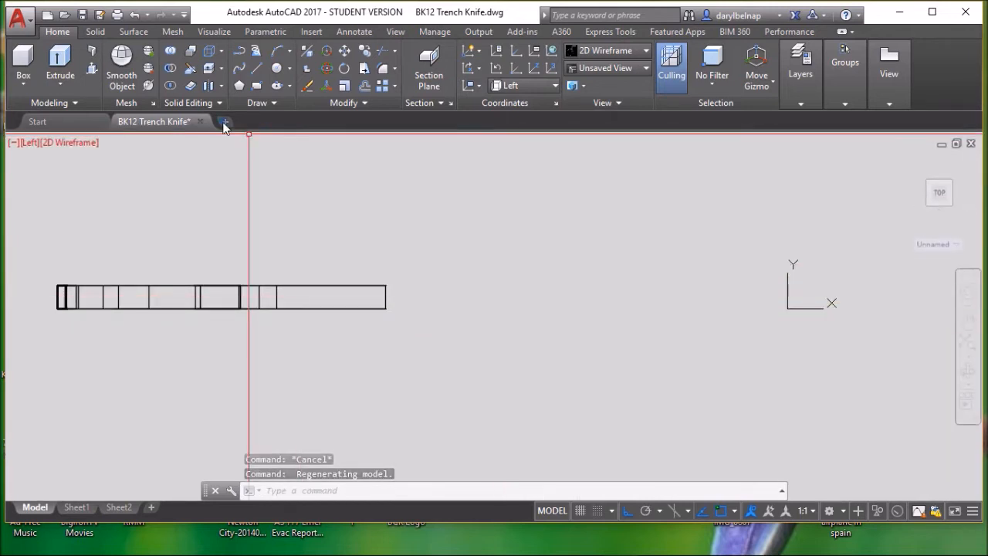
Step: Draw a closed rectangle 1 long and 0.1875 high from lines, beside the knife's side profile and level with it
left_click(259, 67)
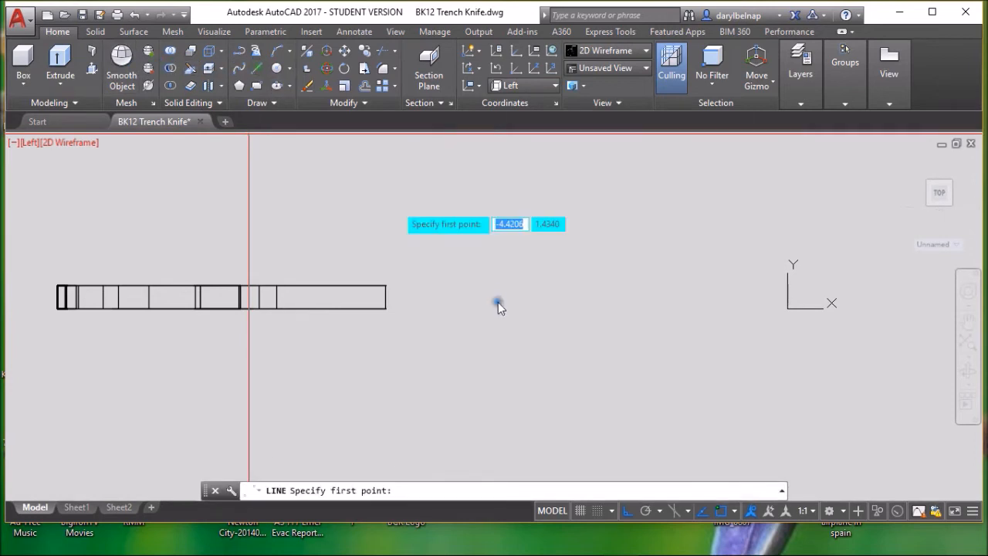
left_click(446, 285)
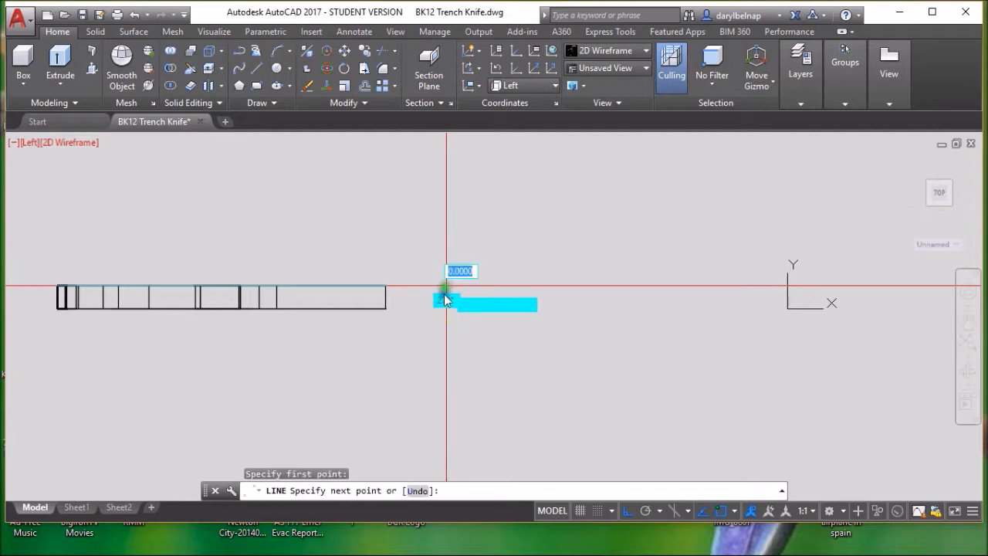
type(".")
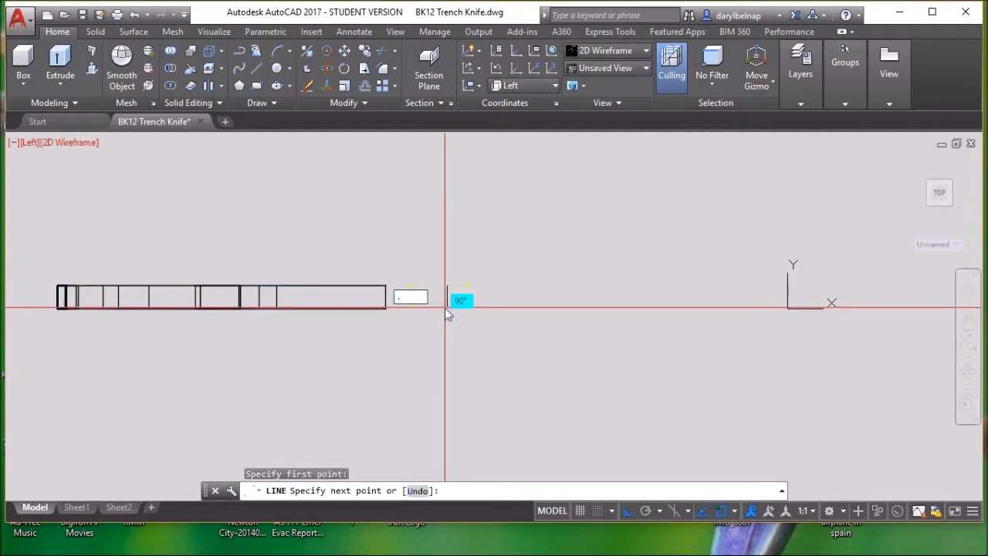
type("1875")
key("Return")
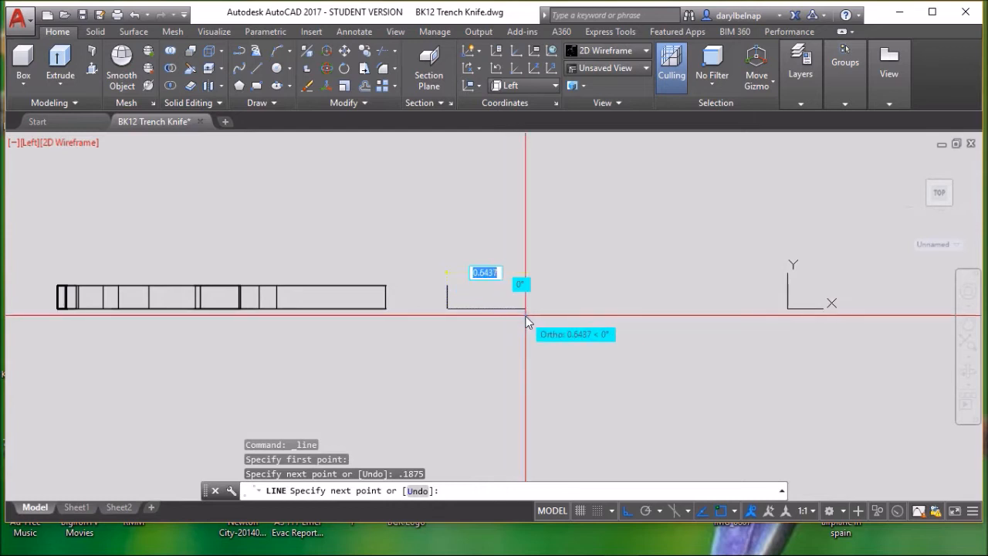
key("Return")
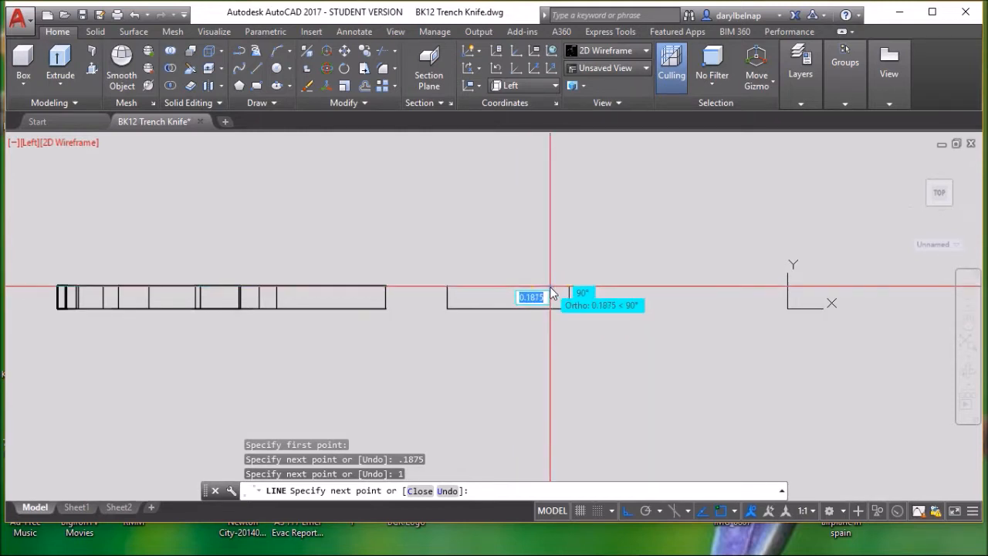
type(".")
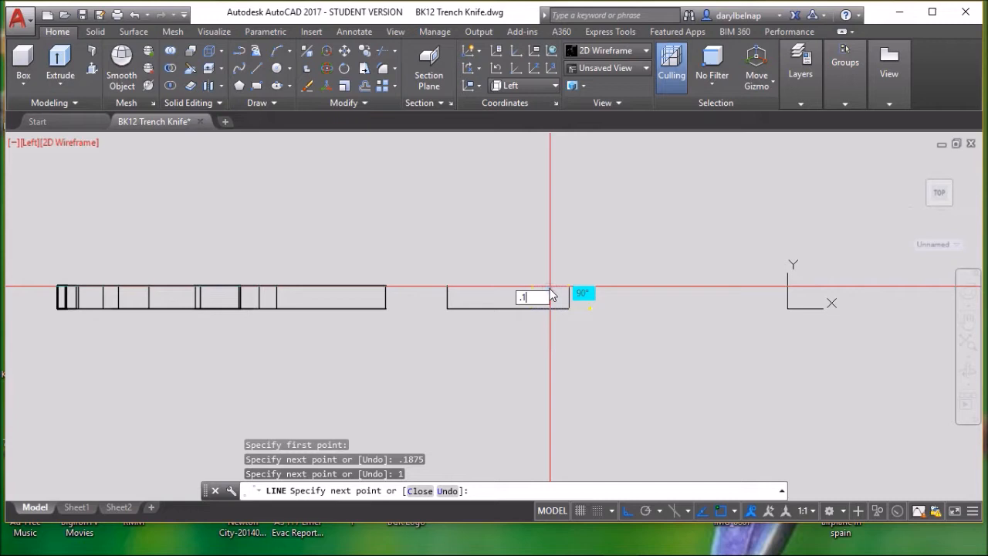
type("1875")
key("Return")
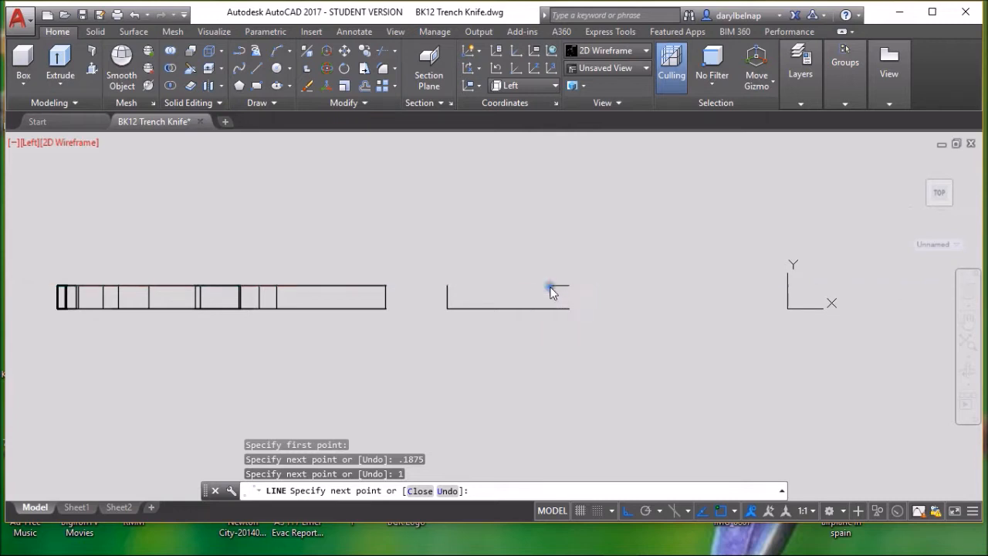
left_click(448, 286)
key("Escape")
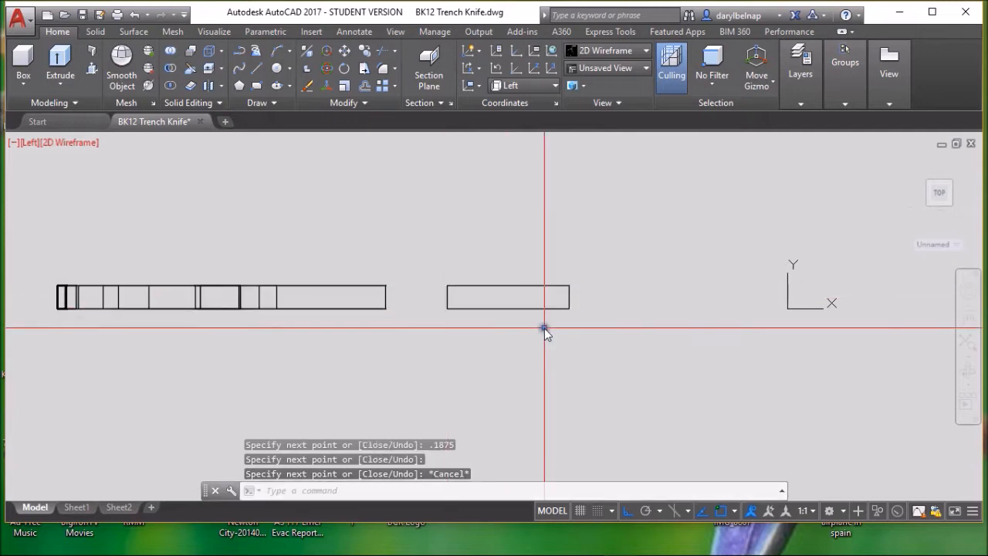
Step: Draw a horizontal centreline between the midpoints of the rectangle's two short sides
scroll(544, 331, "up", 4)
middle_click_drag(574, 331, 518, 354)
scroll(526, 341, "up", 2)
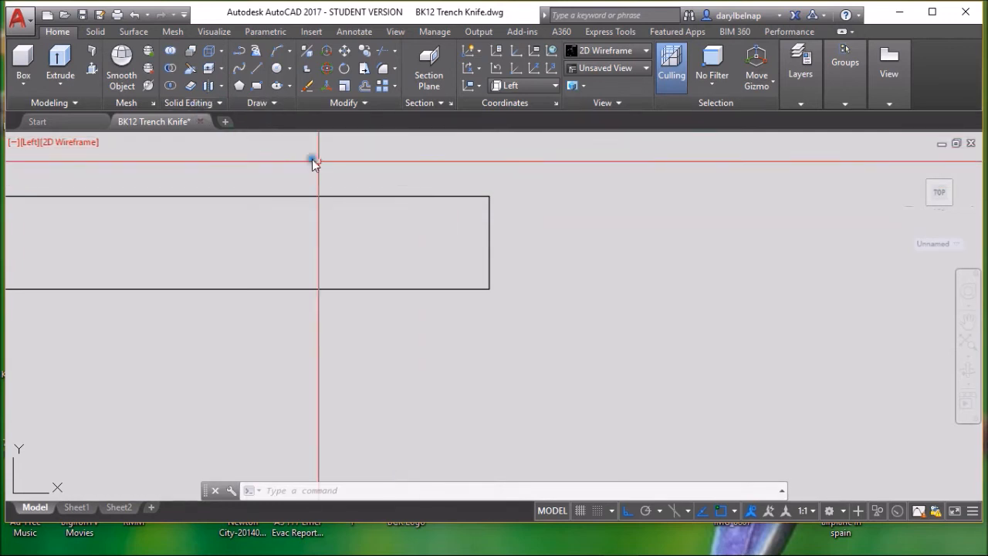
scroll(342, 224, "down", 3)
right_click(161, 185)
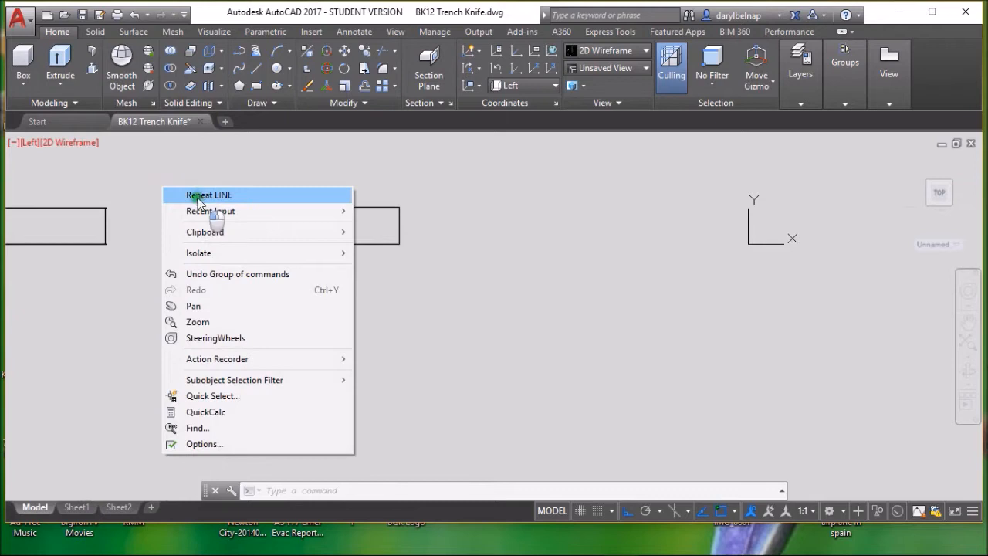
left_click(199, 198)
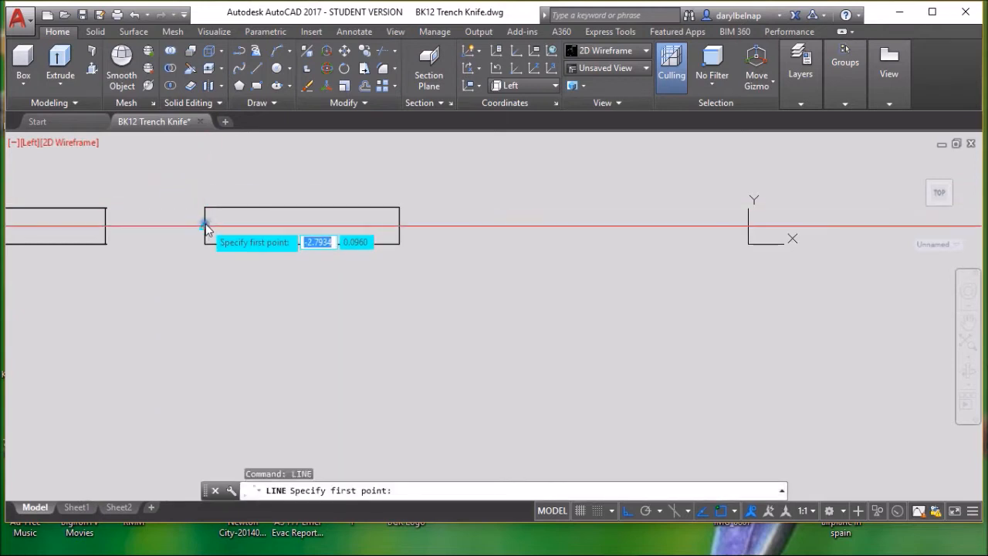
left_click(206, 226)
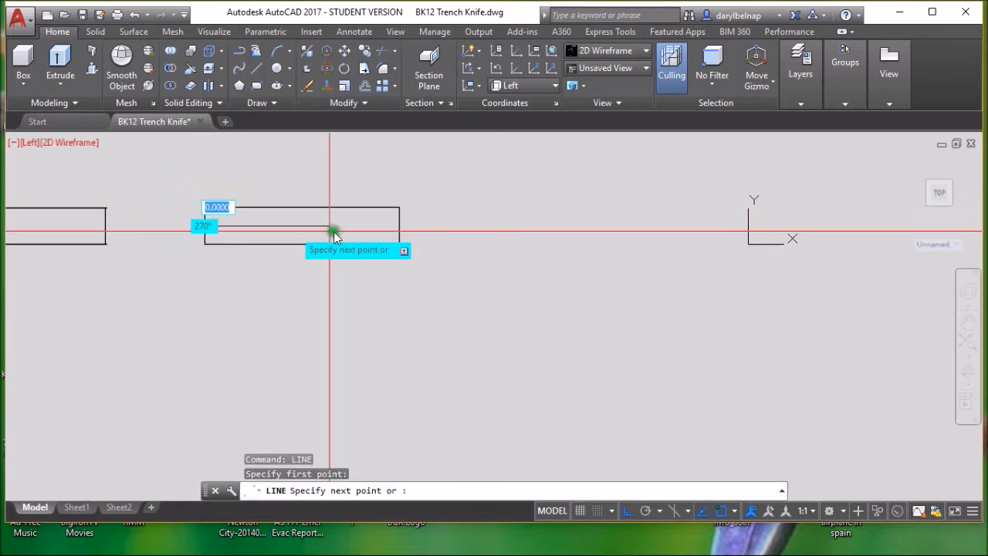
left_click(399, 224)
key("Escape")
Step: Erase the rectangle's right vertical side
scroll(399, 225, "up", 2)
scroll(399, 224, "up", 2)
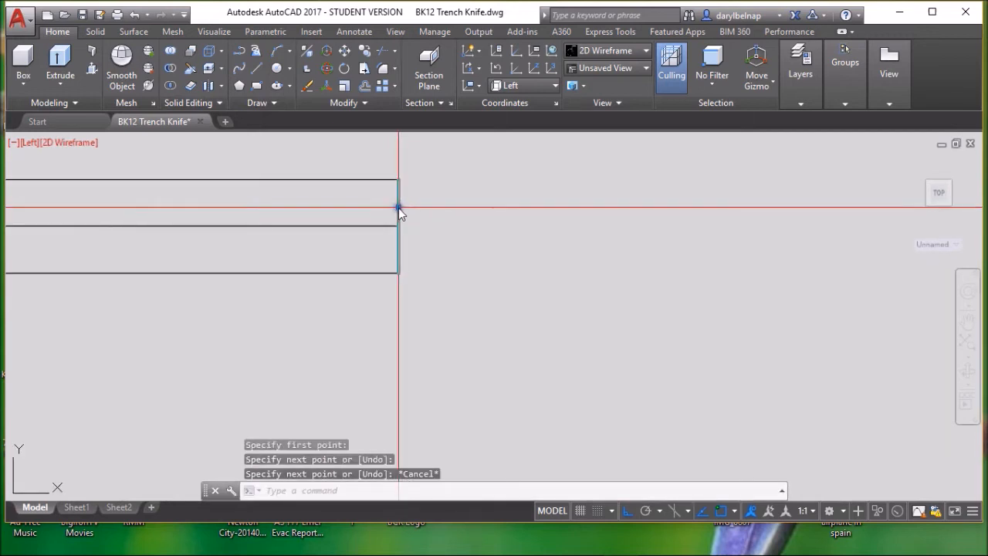
left_click(399, 208)
right_click(448, 210)
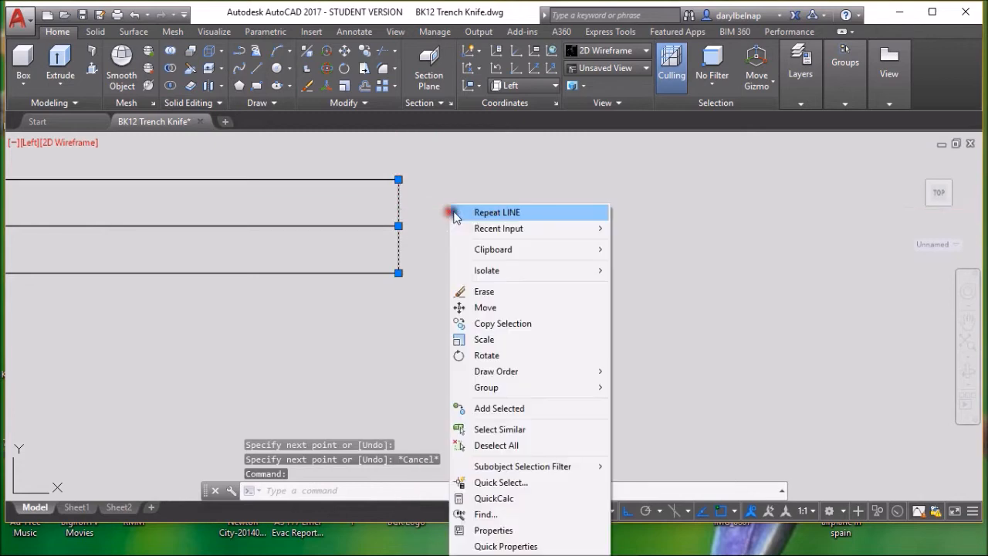
left_click(487, 291)
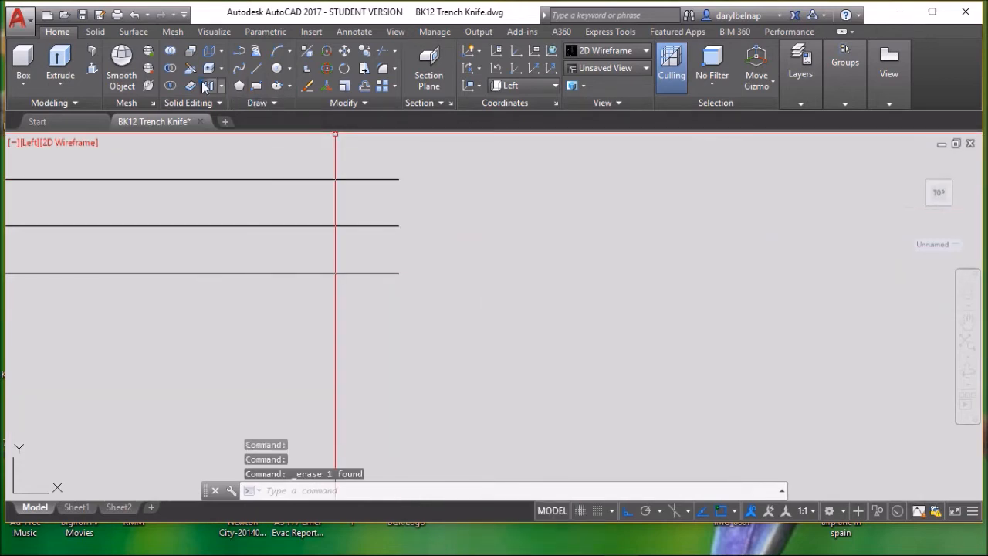
Step: Draw a vertical line 0.010 long upward from the right end of the centreline
left_click(257, 69)
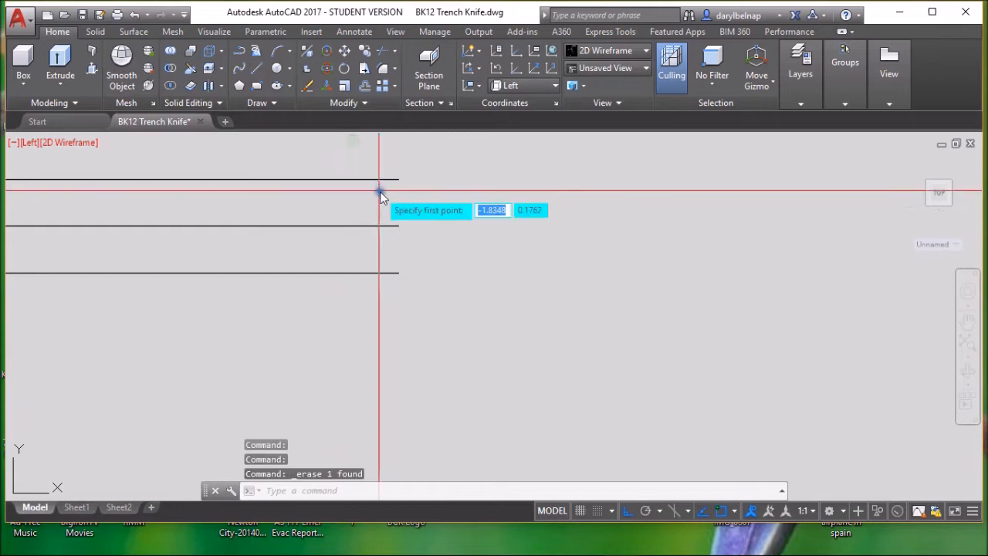
left_click(398, 225)
type(".010")
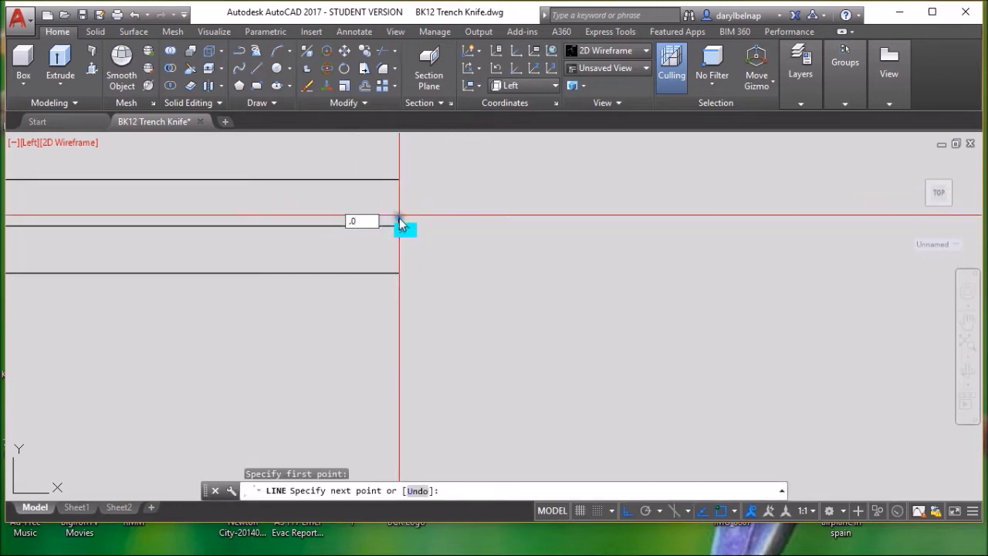
key("Return")
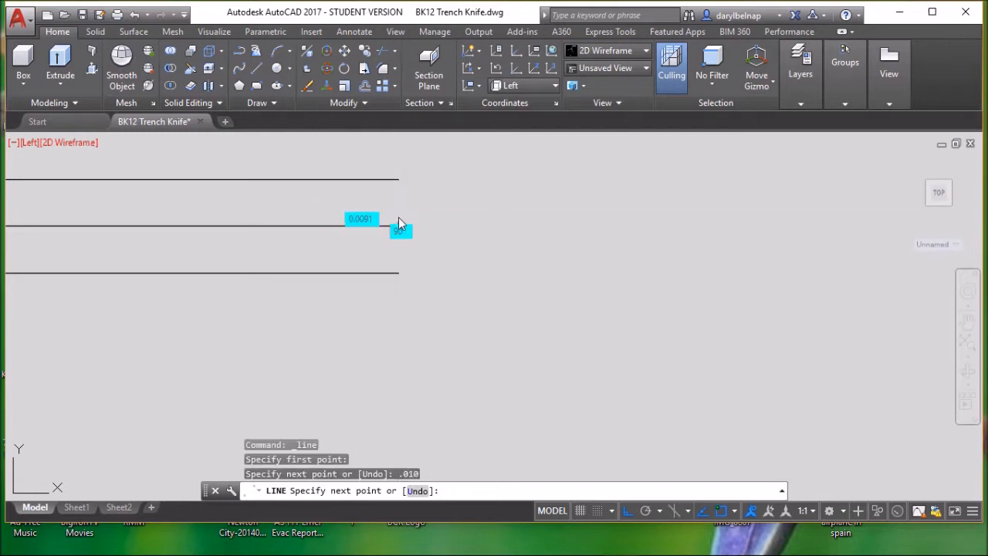
key("Escape")
Step: Draw a matching vertical line 0.010 long downward from the right end of the centreline
right_click(486, 216)
left_click(498, 224)
scroll(399, 224, "up", 10)
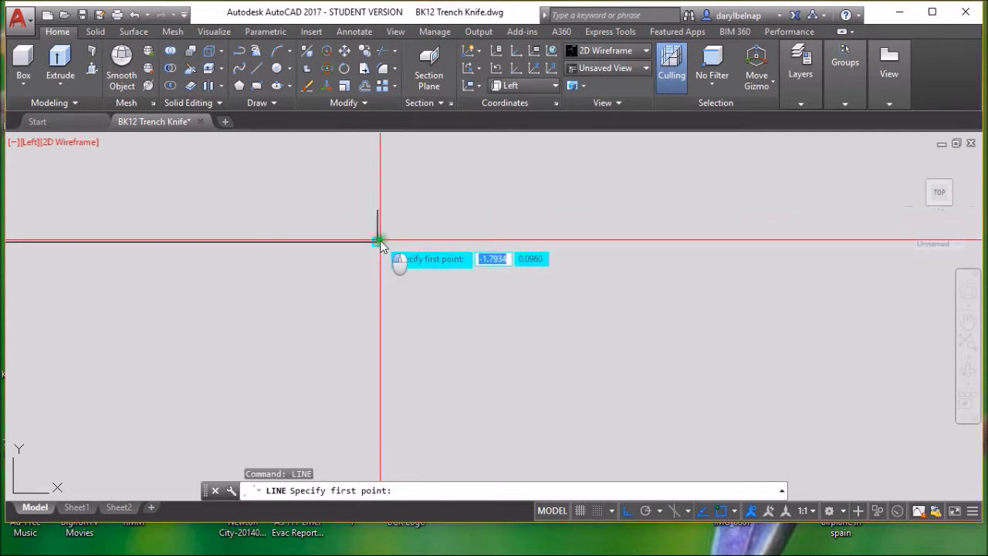
left_click(378, 244)
type(".010")
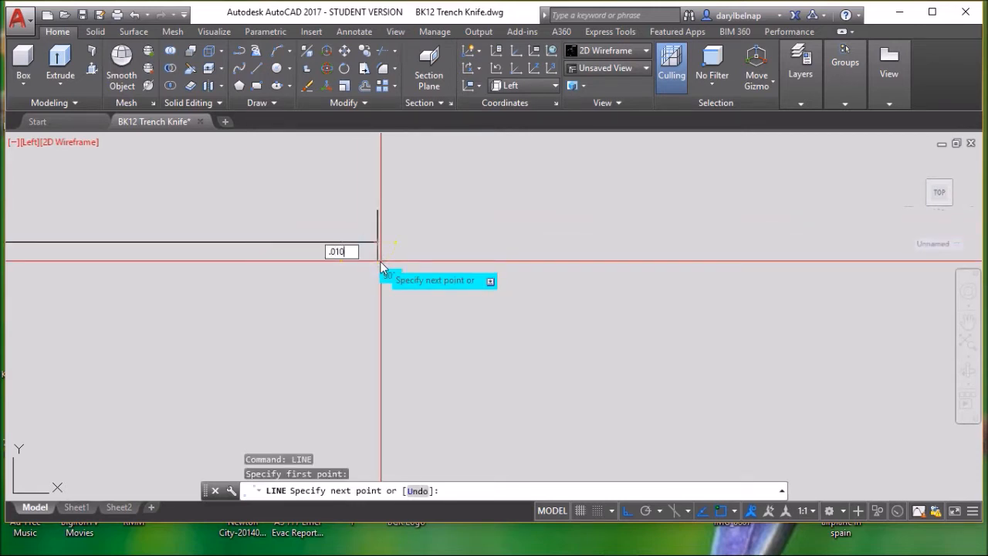
key("Return")
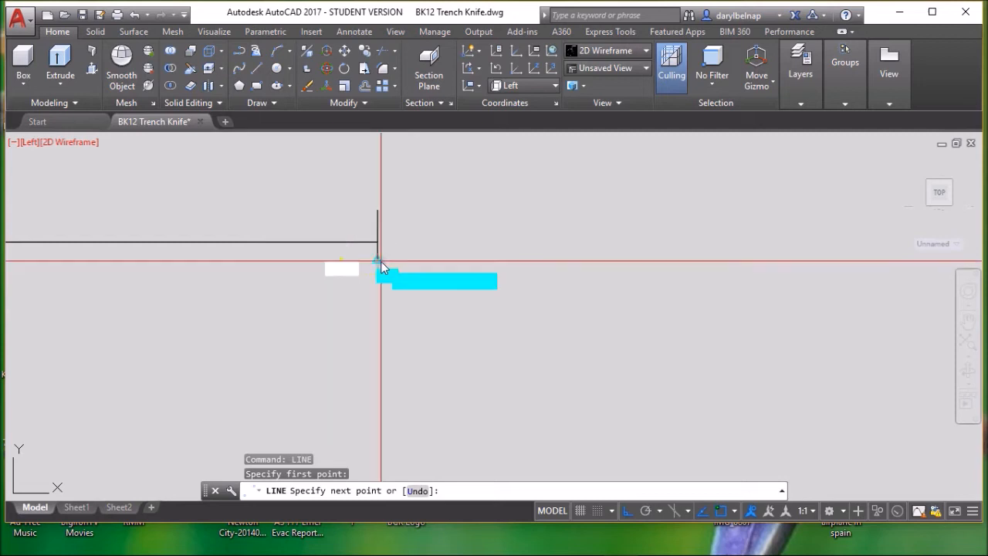
key("Escape")
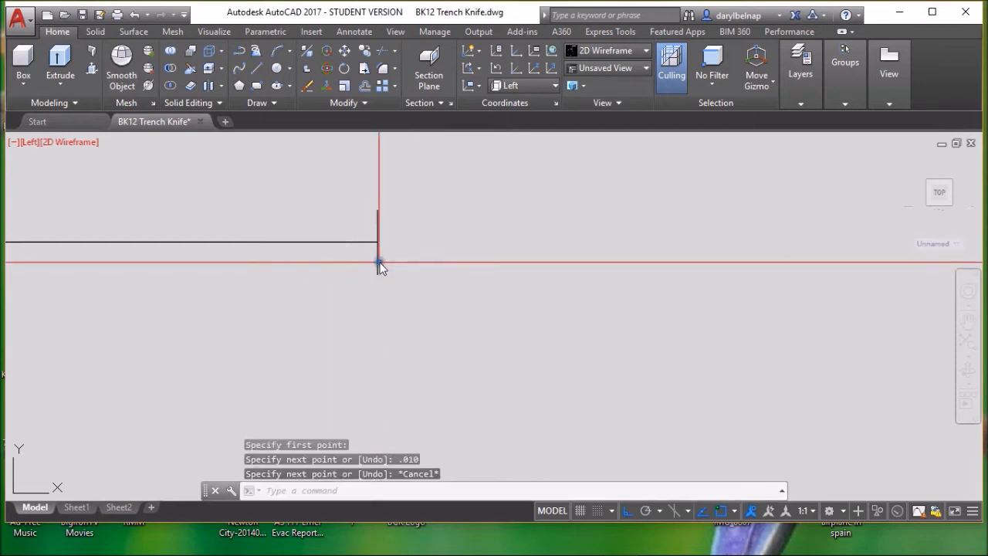
Step: Draw a sloped line from the top of the short vertical tick to the rectangle's upper-left corner
scroll(399, 267, "down", 2)
middle_click_drag(417, 267, 467, 275)
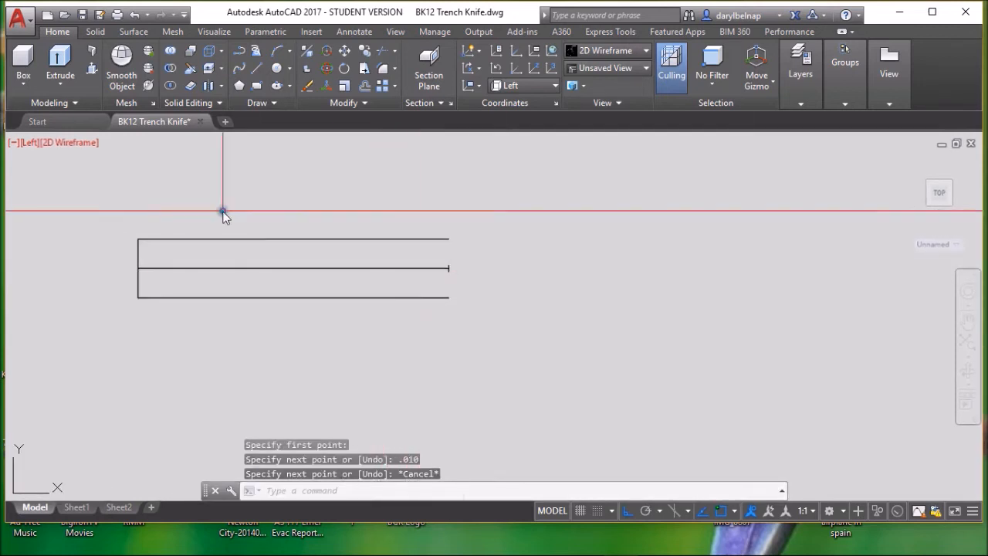
left_click(255, 69)
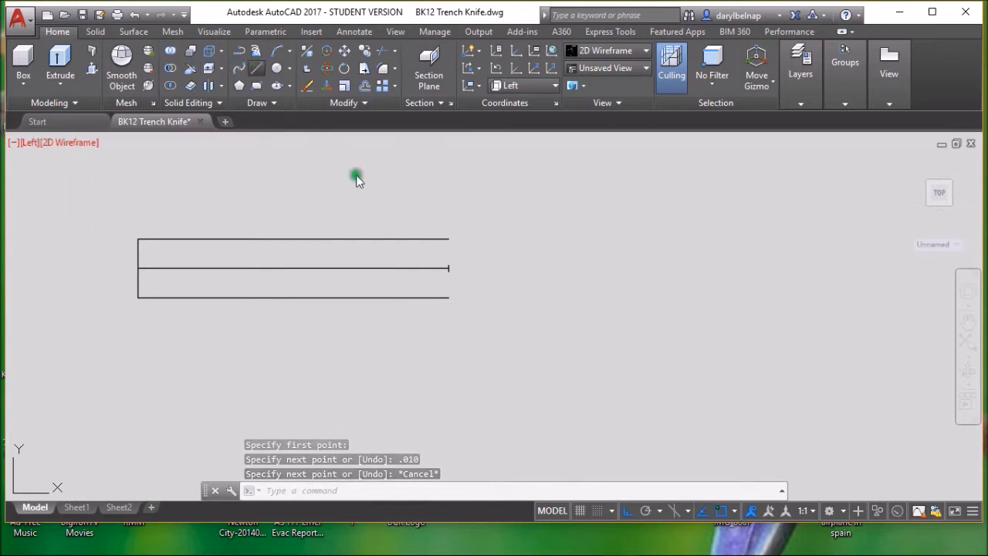
scroll(427, 255, "up", 5)
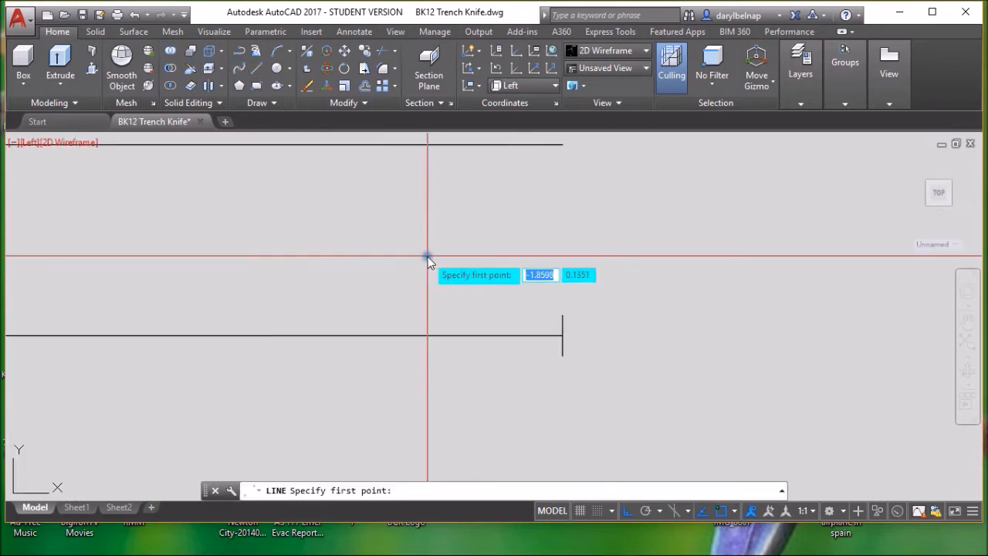
left_click(561, 314)
scroll(182, 276, "down", 1)
middle_click_drag(183, 276, 534, 299)
scroll(411, 297, "down", 1)
scroll(61, 250, "down", 3)
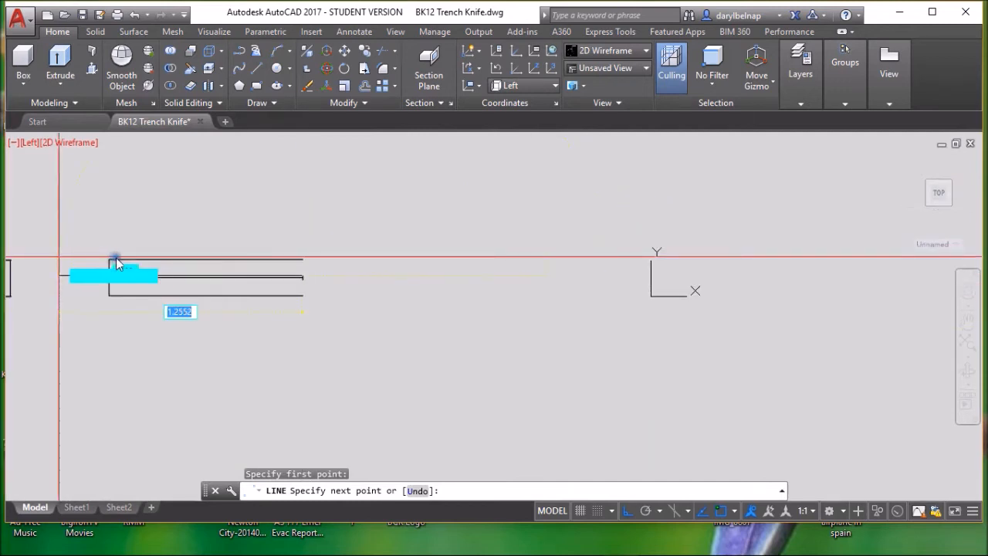
scroll(91, 263, "up", 2)
scroll(91, 263, "up", 2)
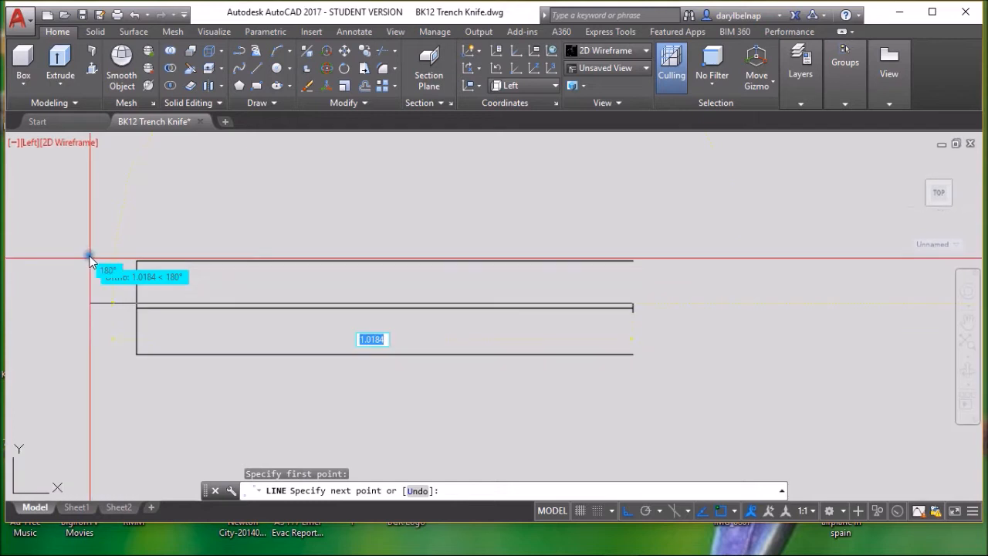
left_click(137, 262)
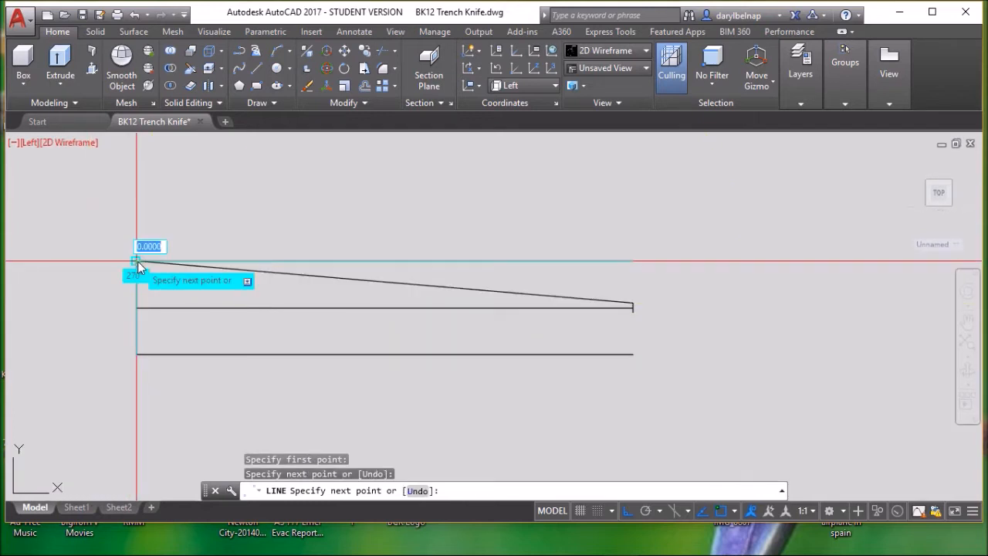
key("Escape")
right_click(615, 220)
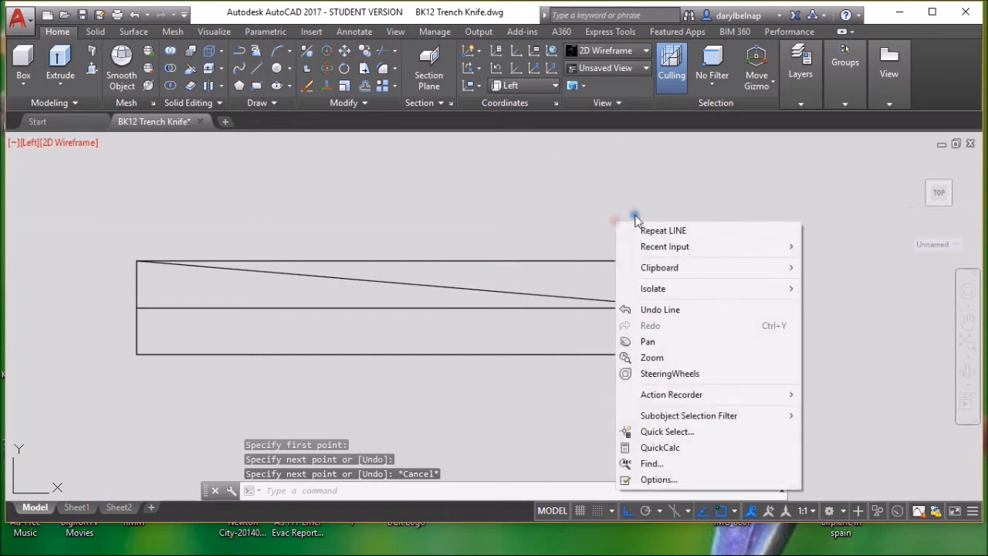
left_click(648, 226)
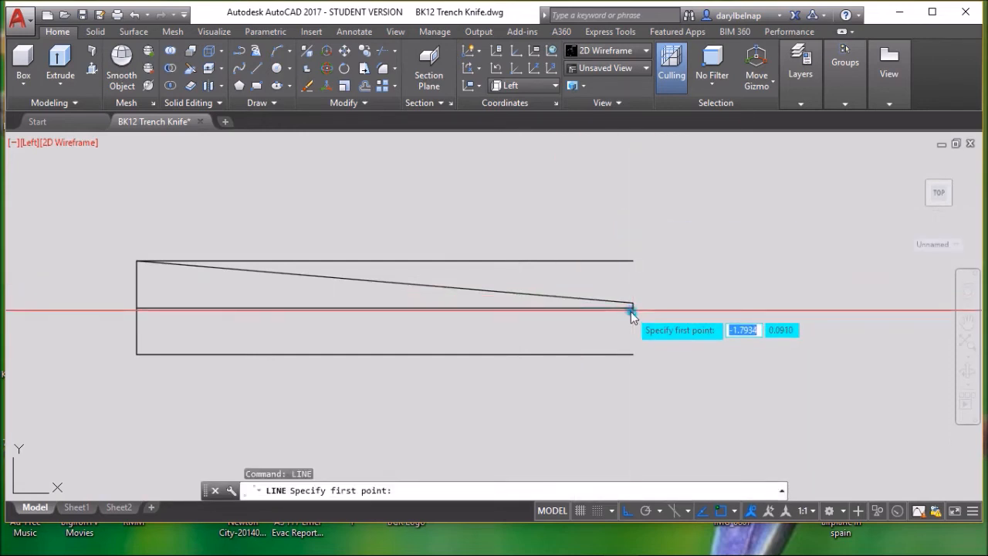
left_click(631, 308)
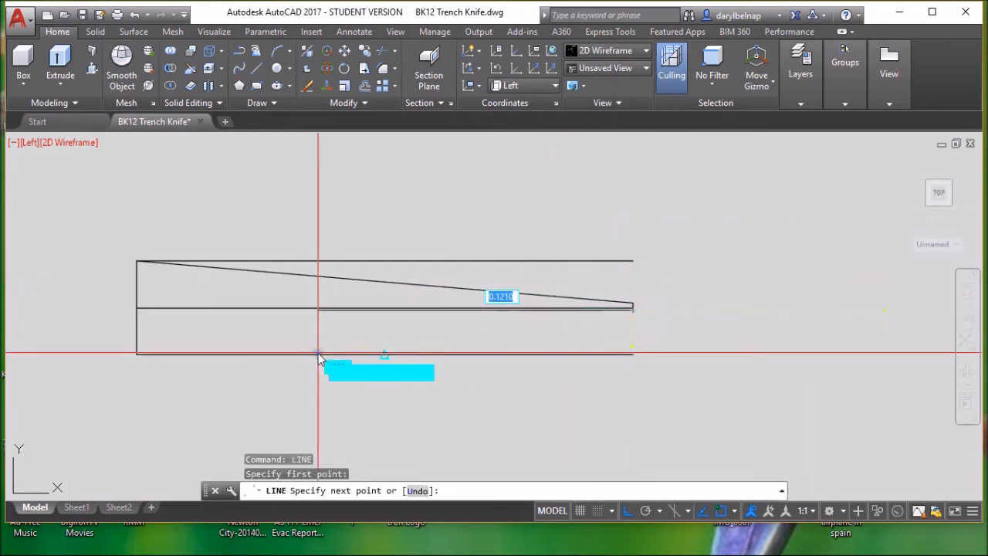
scroll(655, 330, "up", 4)
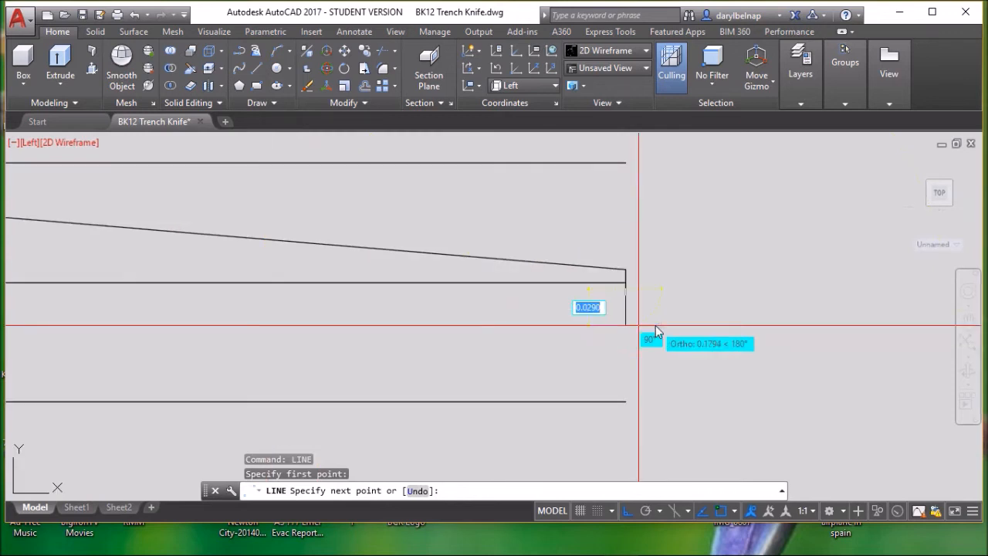
key("Escape")
Step: Draw a sloped line from the bottom of the short vertical tick to the rectangle's lower-left corner
right_click(656, 334)
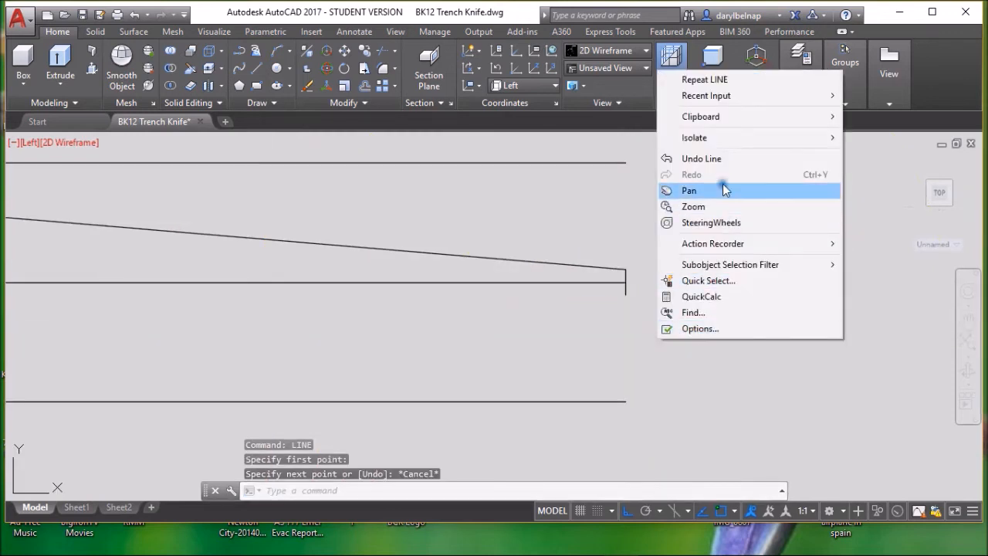
left_click(698, 80)
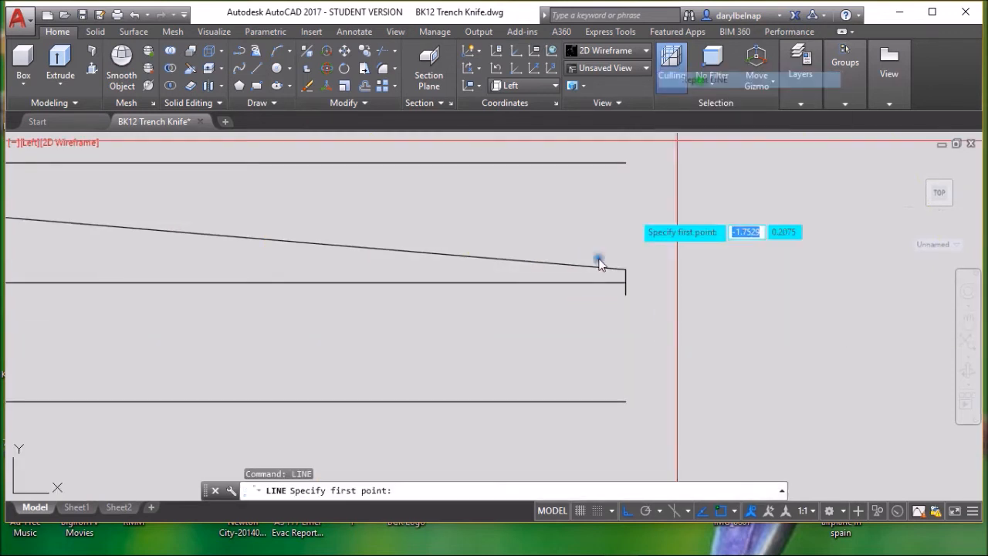
left_click(624, 296)
scroll(289, 333, "down", 2)
scroll(185, 332, "down", 2)
middle_click_drag(186, 333, 381, 331)
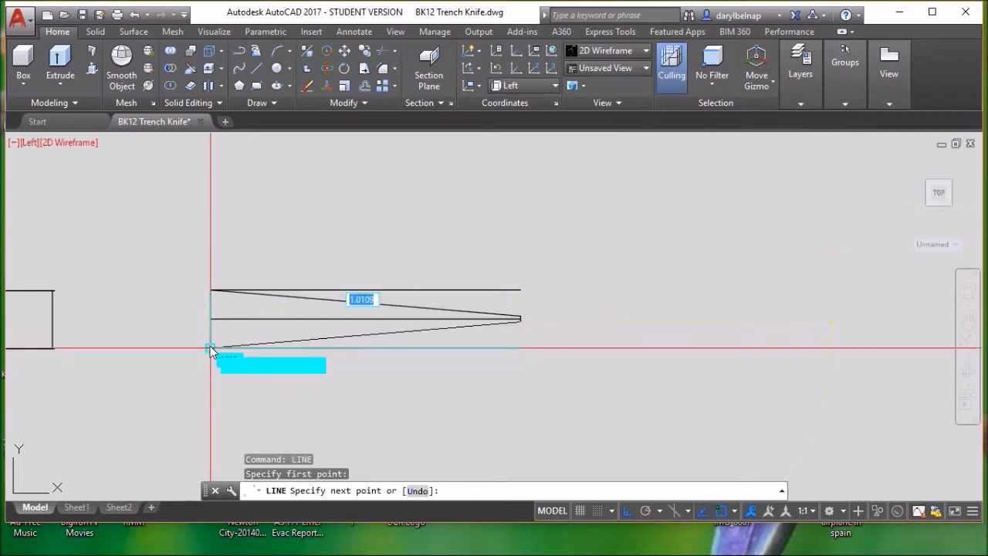
left_click(210, 348)
key("Escape")
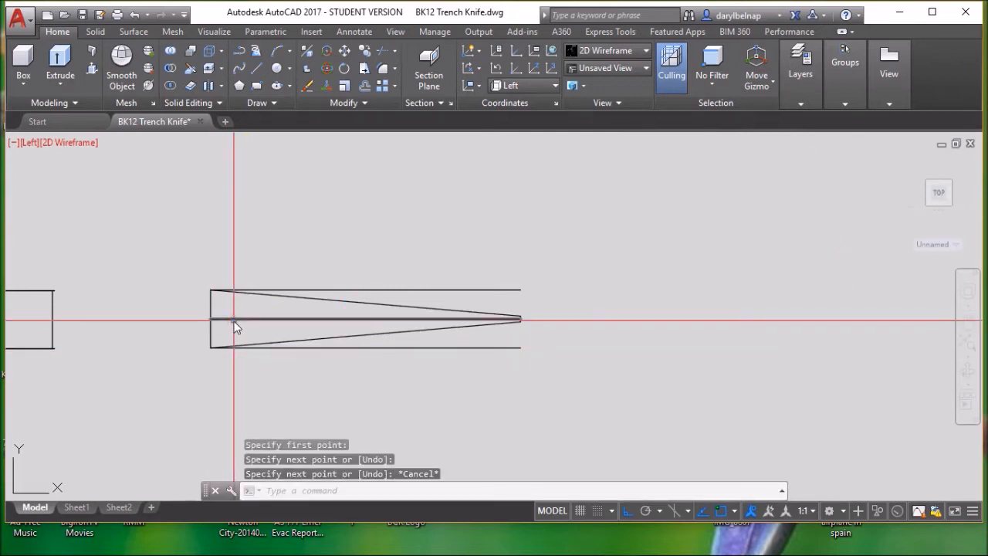
Step: Erase the horizontal centreline and the rectangle's left vertical side
left_click(234, 319)
right_click(259, 229)
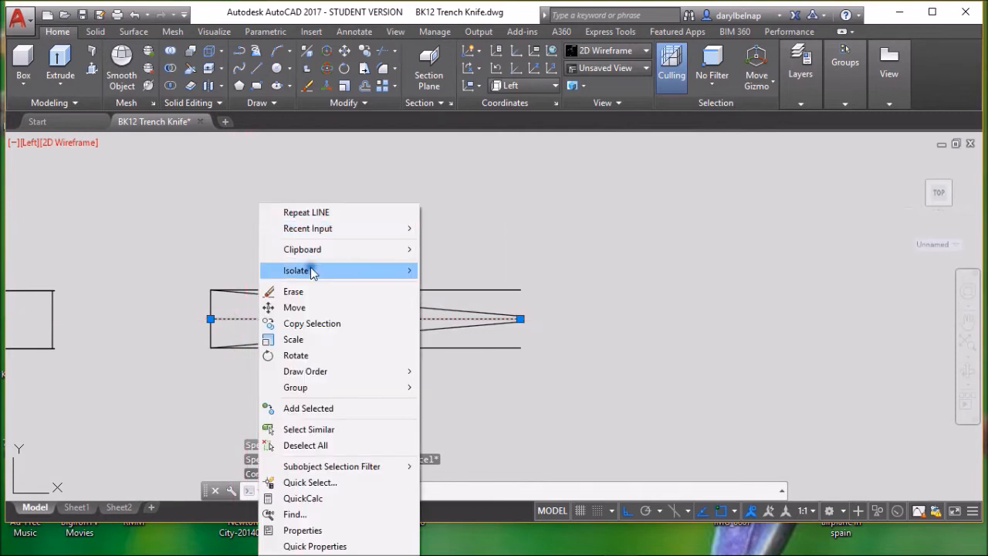
left_click(296, 292)
left_click(211, 311)
right_click(237, 252)
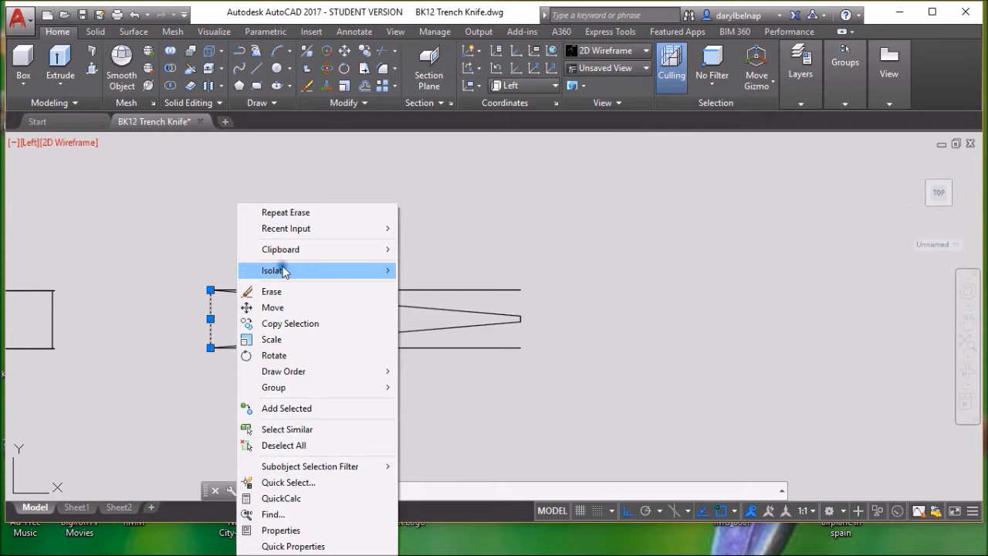
left_click(278, 291)
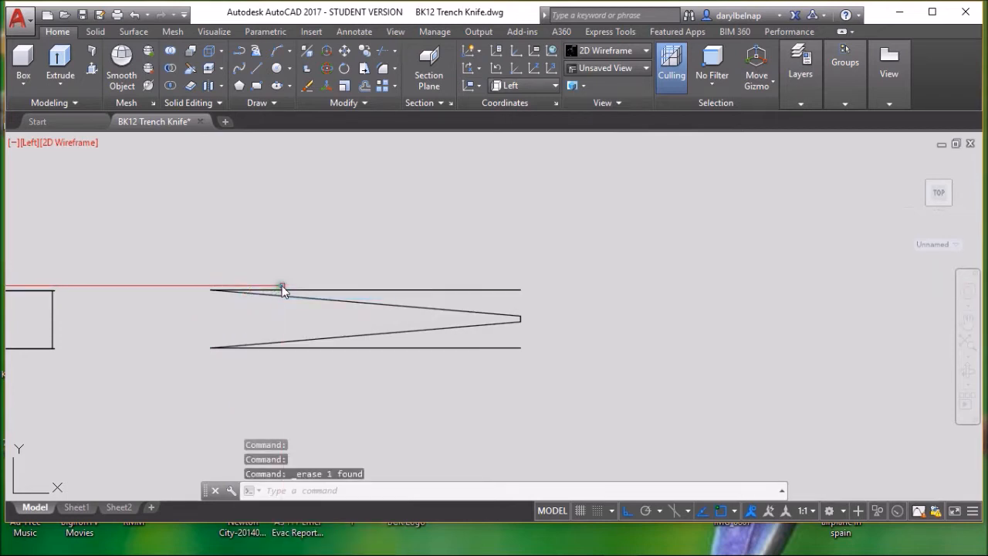
Step: Stretch the right end of the lower horizontal line outward by 0.1
left_click(480, 348)
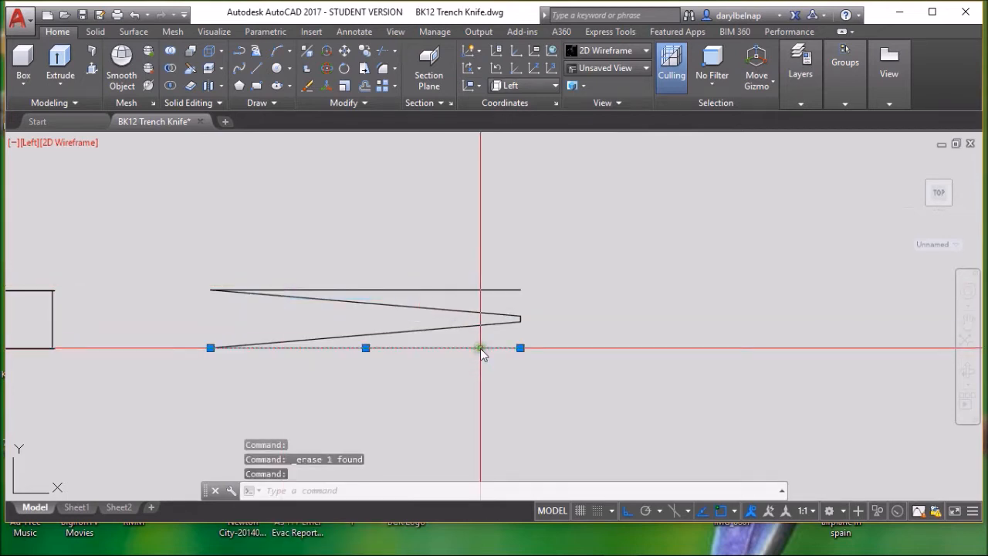
left_click(520, 348)
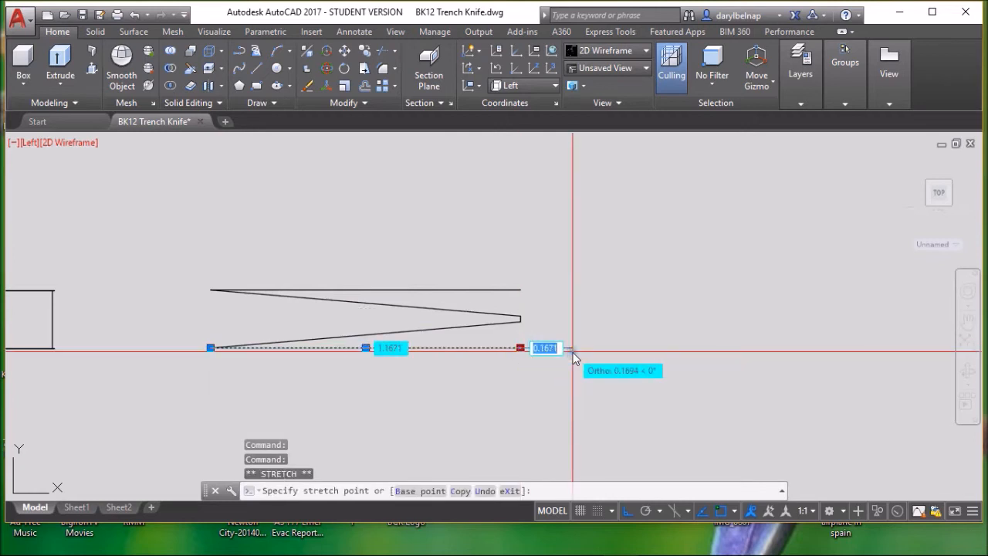
type(".1")
key("Return")
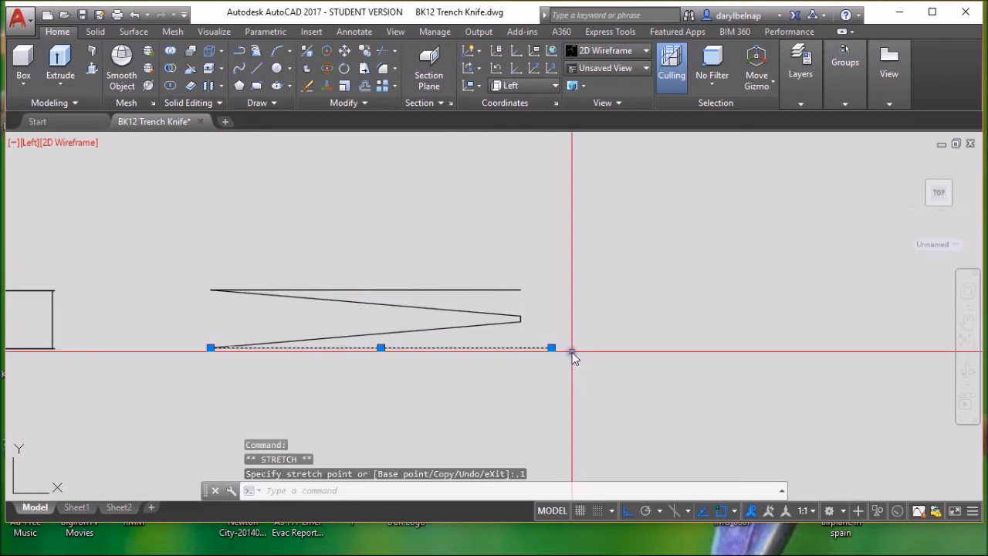
key("Escape")
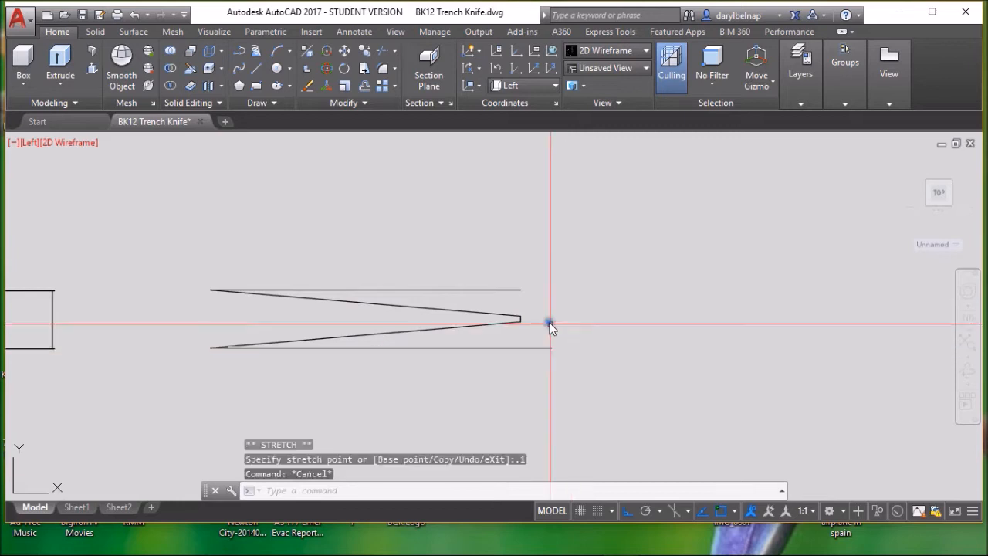
Step: Stretch the right end of the upper horizontal line outward by 0.1
left_click(510, 291)
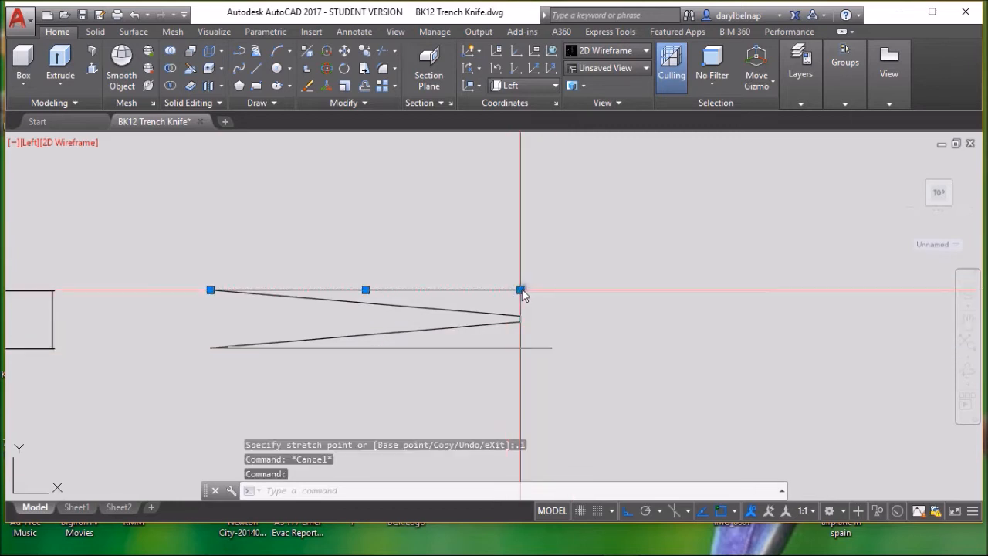
left_click(521, 290)
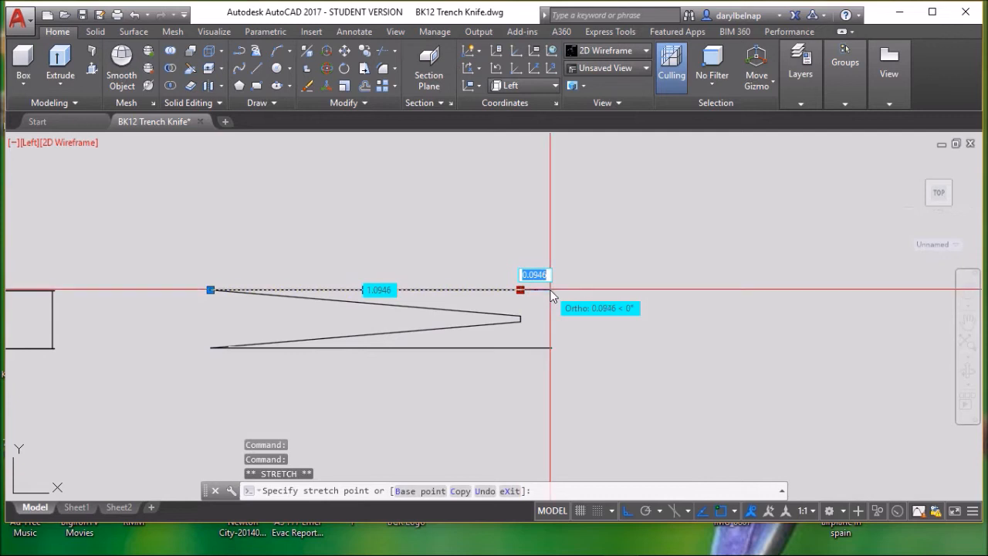
type(".1")
key("Return")
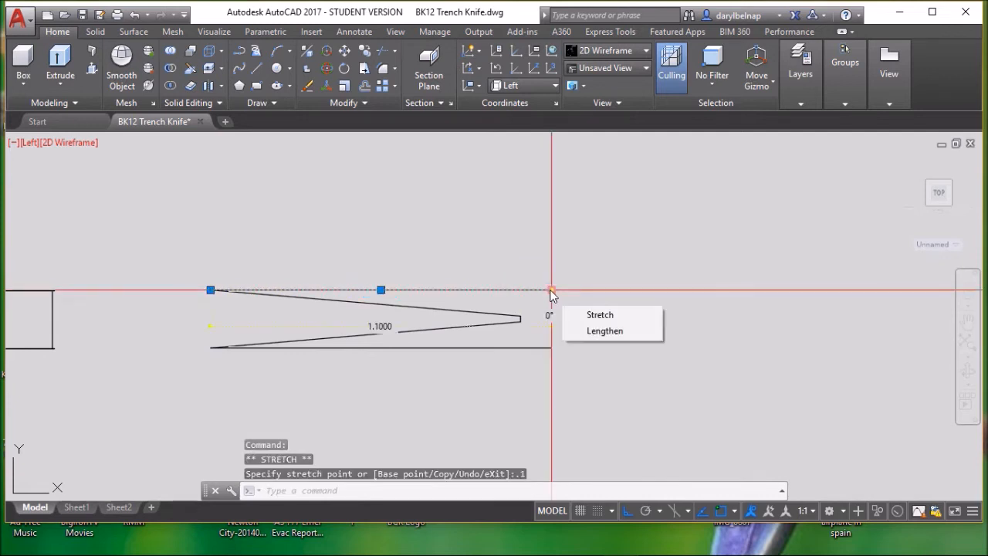
Step: Draw a vertical line connecting the right ends of the upper and lower horizontal lines
right_click(579, 265)
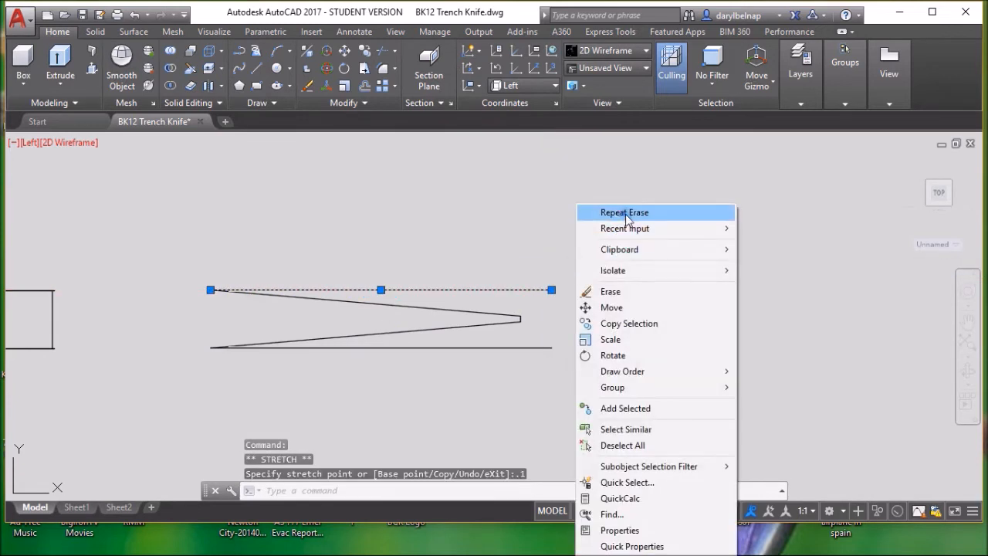
left_click(257, 71)
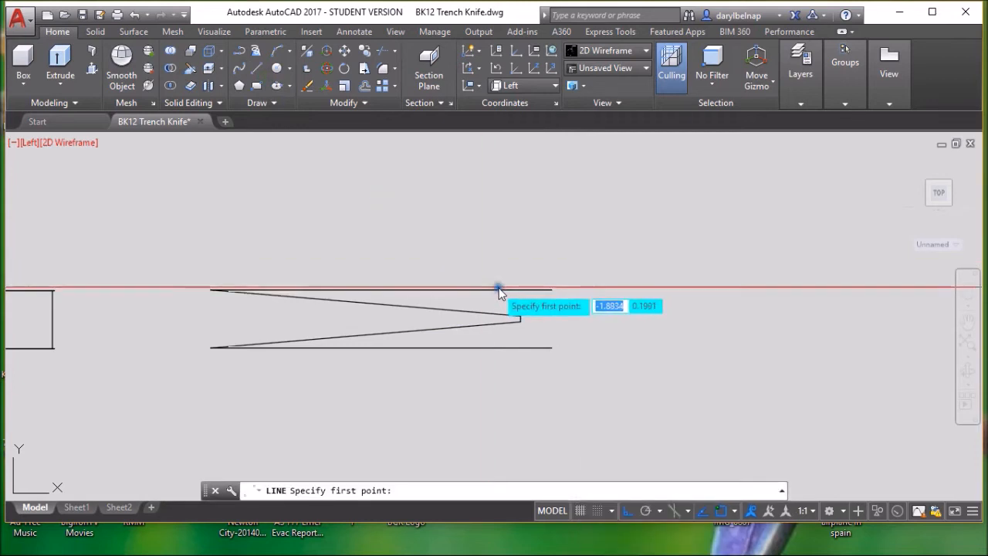
left_click(551, 290)
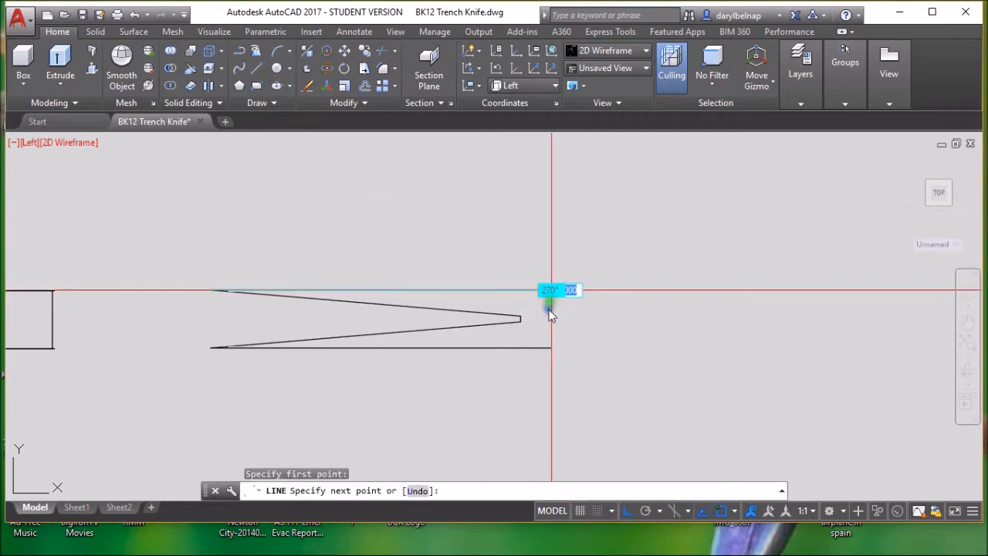
left_click(551, 348)
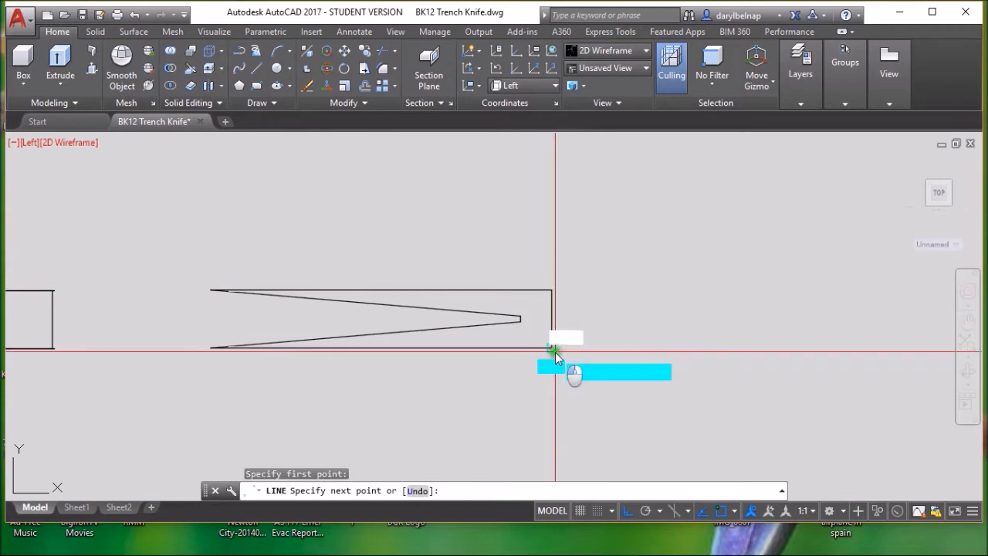
key("Escape")
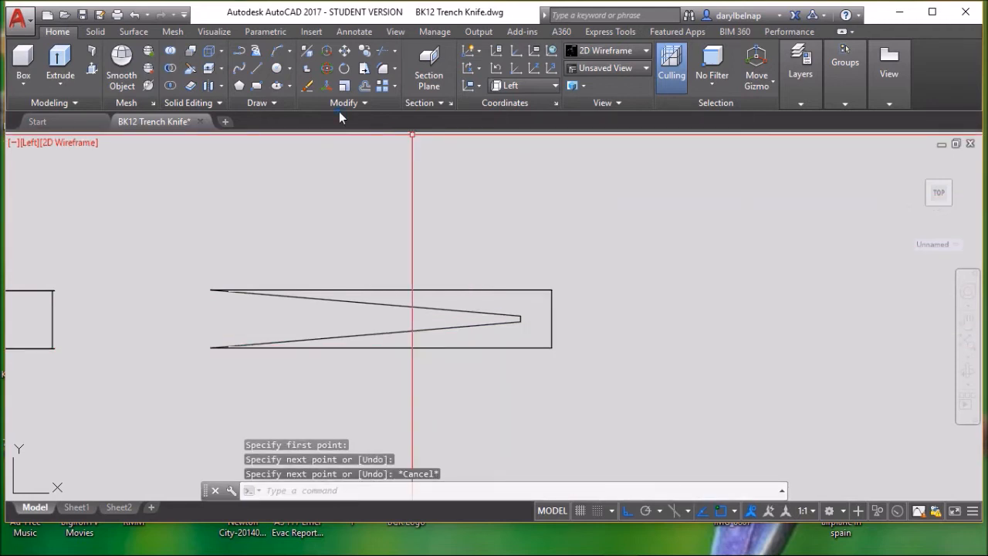
Step: Convert the upper horizontal line to a polyline and join all the profile's lines into it with Edit Polyline
left_click(361, 103)
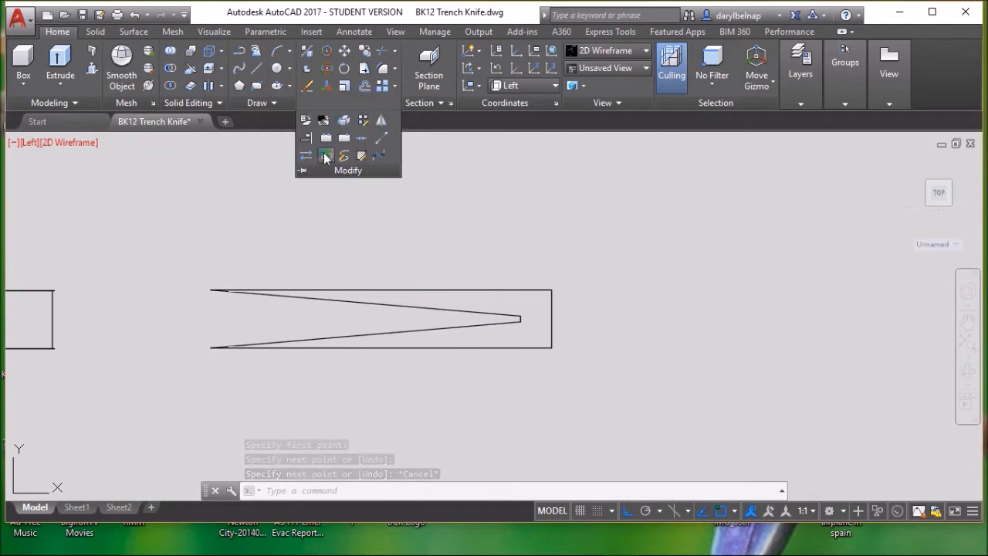
left_click(327, 154)
left_click(356, 291)
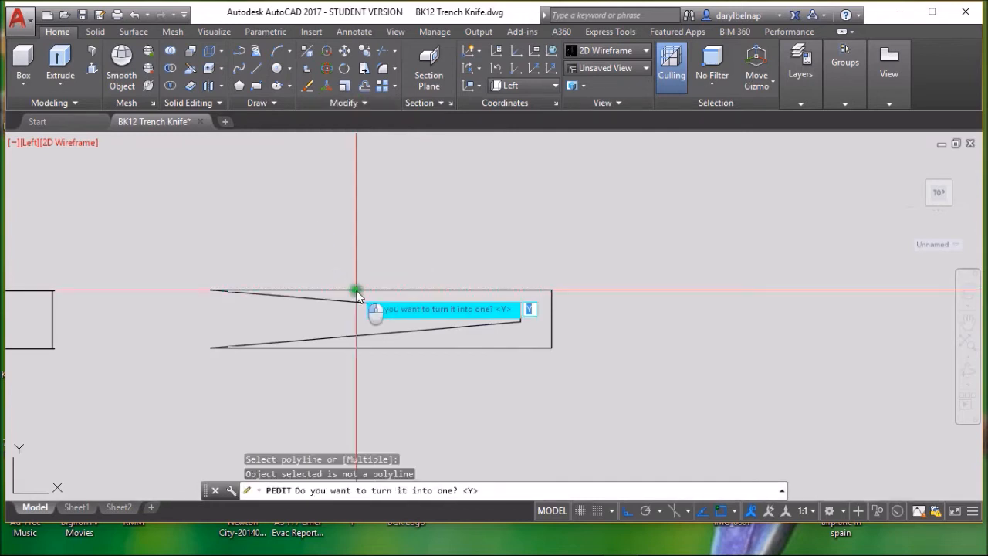
key("Return")
left_click(386, 343)
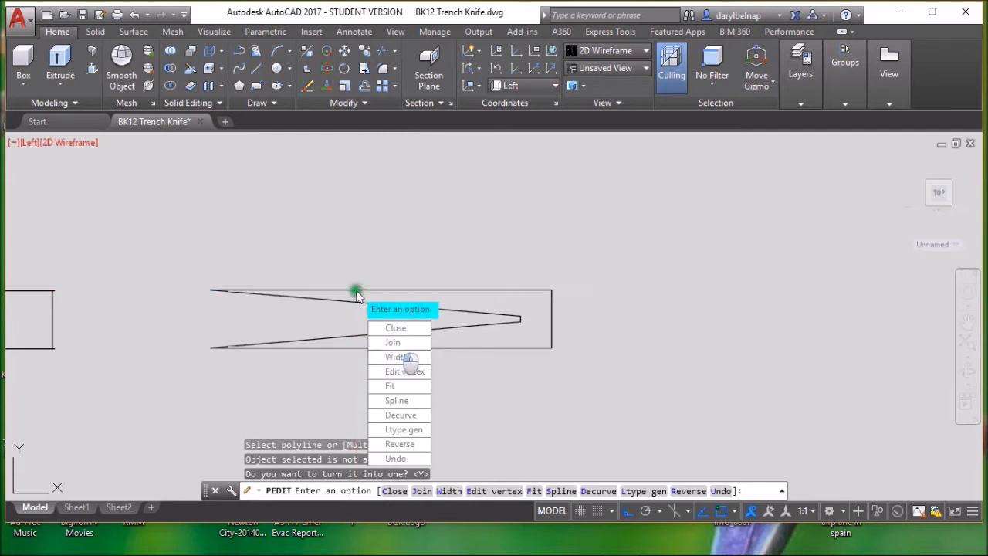
left_click(189, 265)
left_click(601, 379)
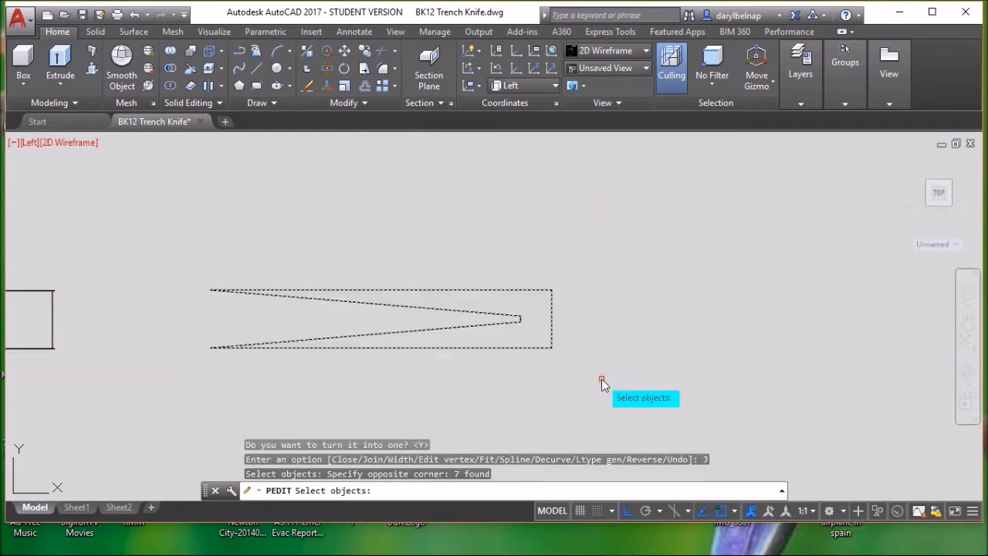
key("Return")
key("Return")
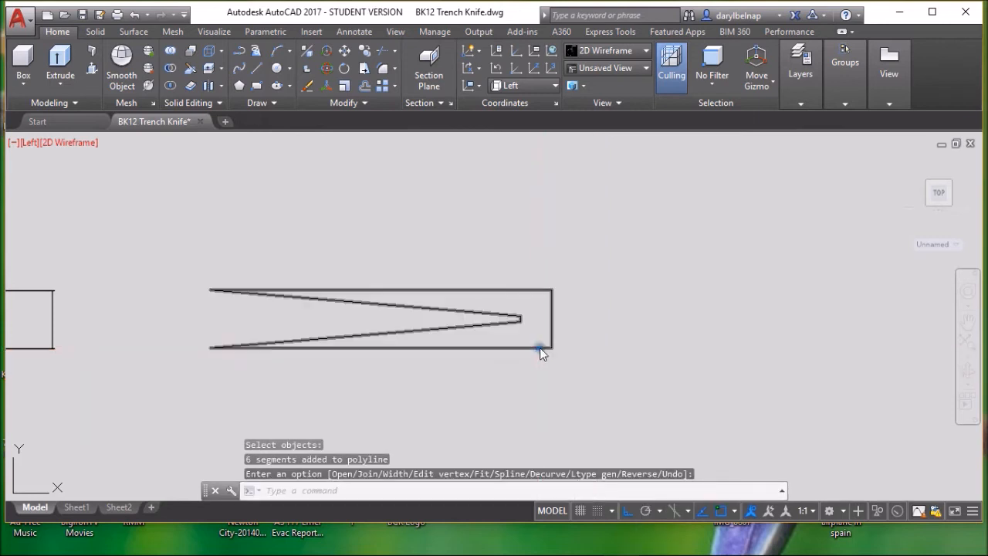
Step: Set the coordinate system to World and switch from the left view to a 3D corner view of the model
left_click(554, 85)
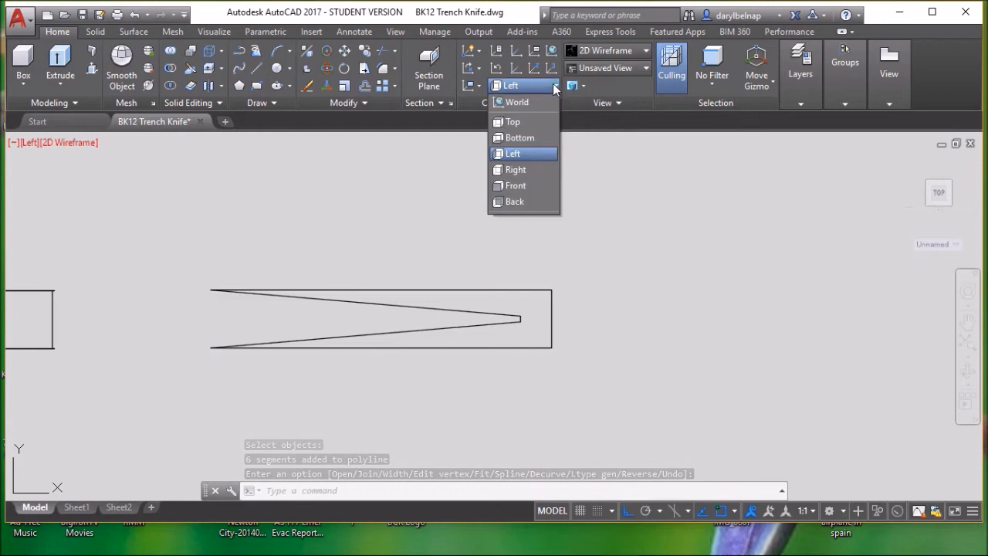
left_click(518, 101)
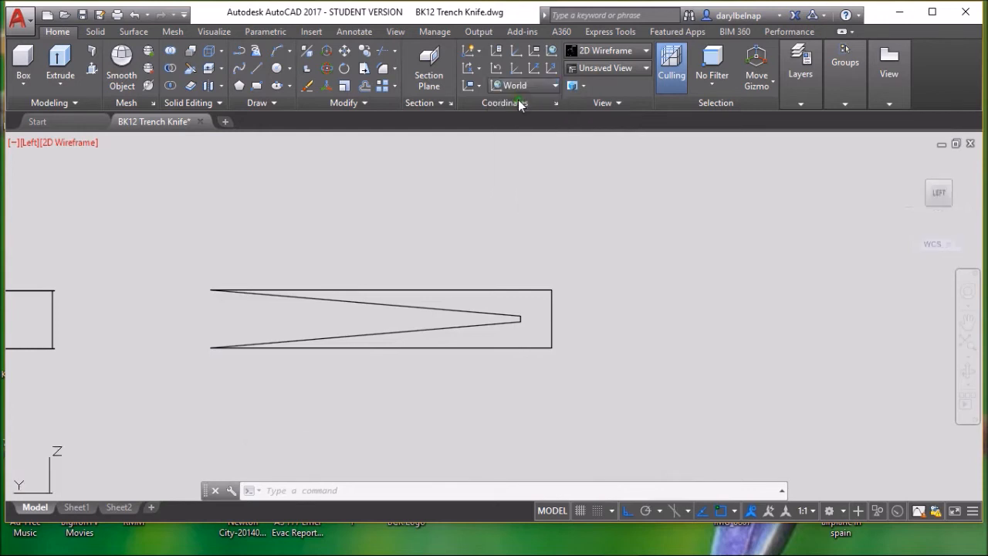
left_click(904, 157)
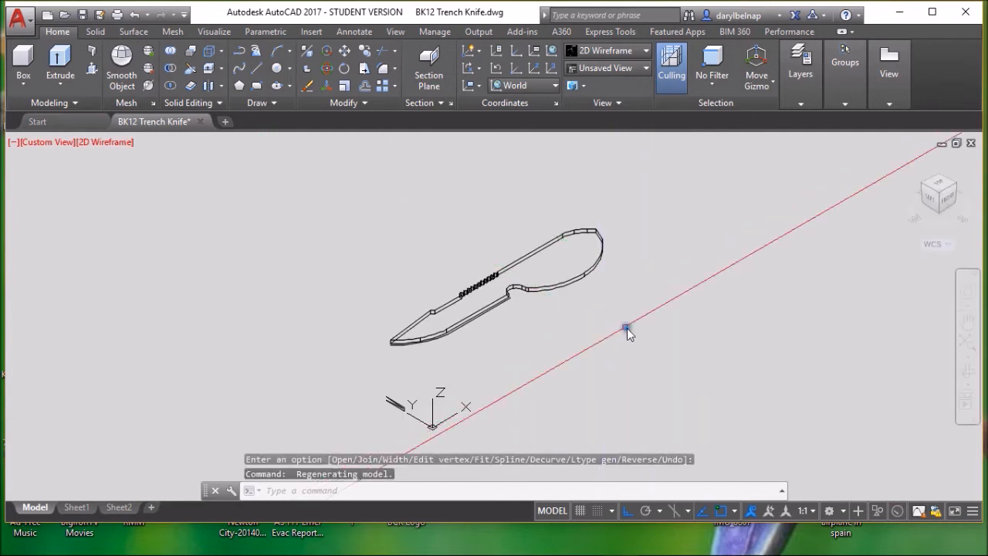
Step: Move the closed blade-edge profile with 3D Move from its lower outer corner to the tip end of the offset edge curve
mouse_move(661, 354)
middle_mouse_down("shift")
mouse_move(723, 342)
mouse_move(662, 362)
mouse_move(670, 359)
middle_mouse_up("shift")
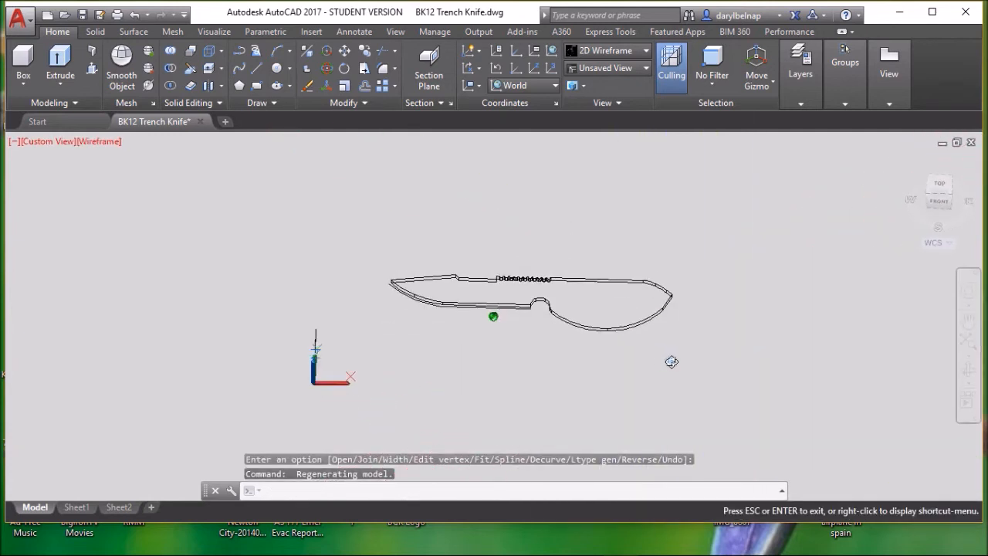
scroll(393, 331, "up", 5)
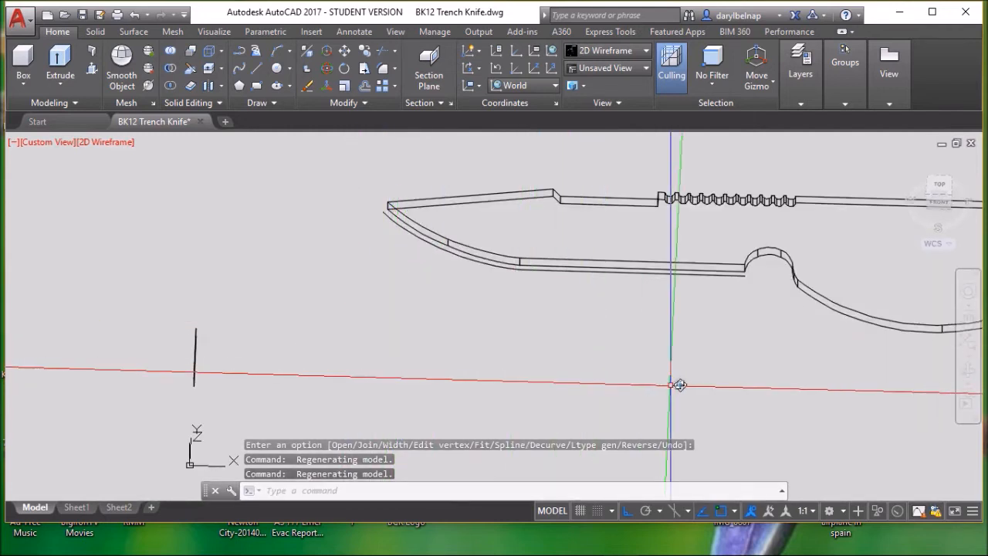
scroll(674, 381, "up", 2)
middle_click_drag(698, 392, 572, 341, "shift")
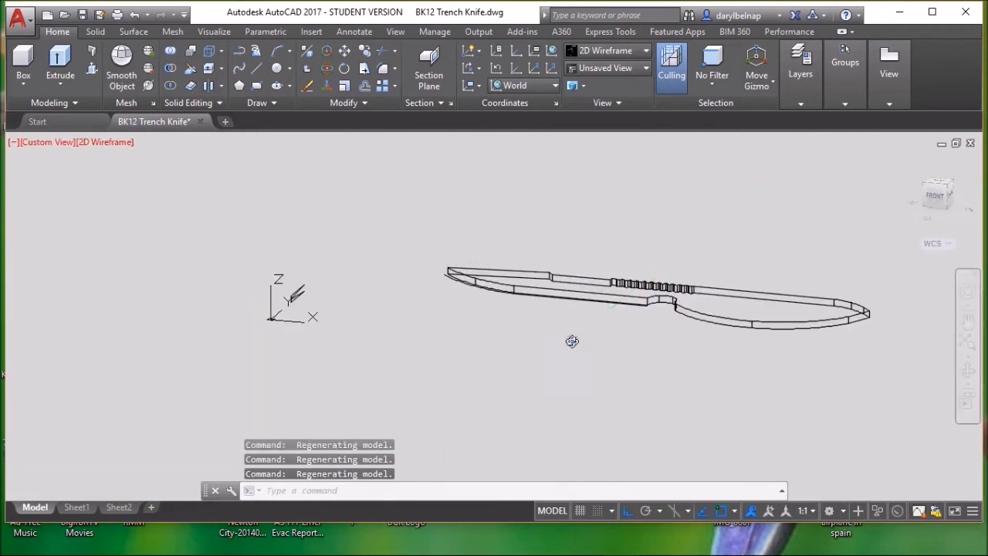
scroll(411, 331, "up", 2)
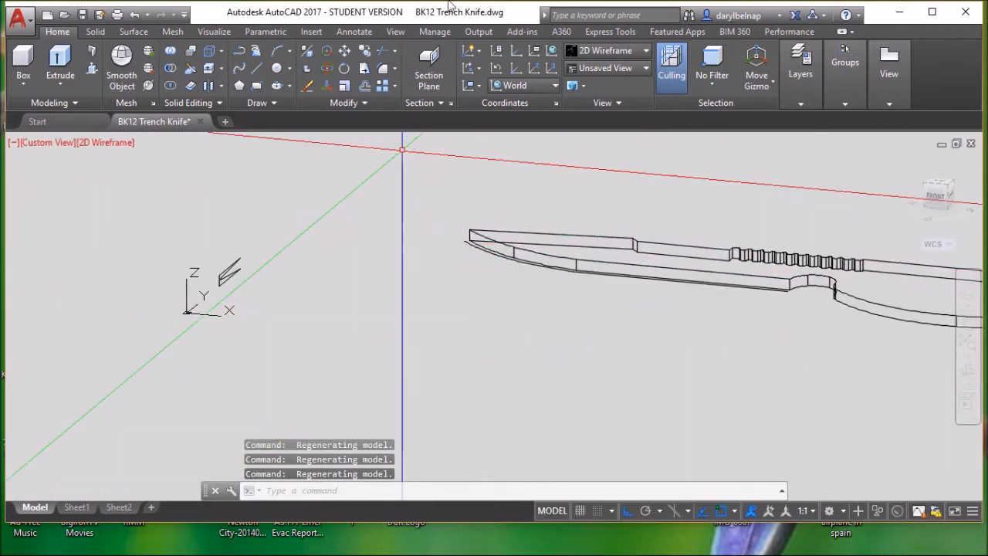
left_click(327, 51)
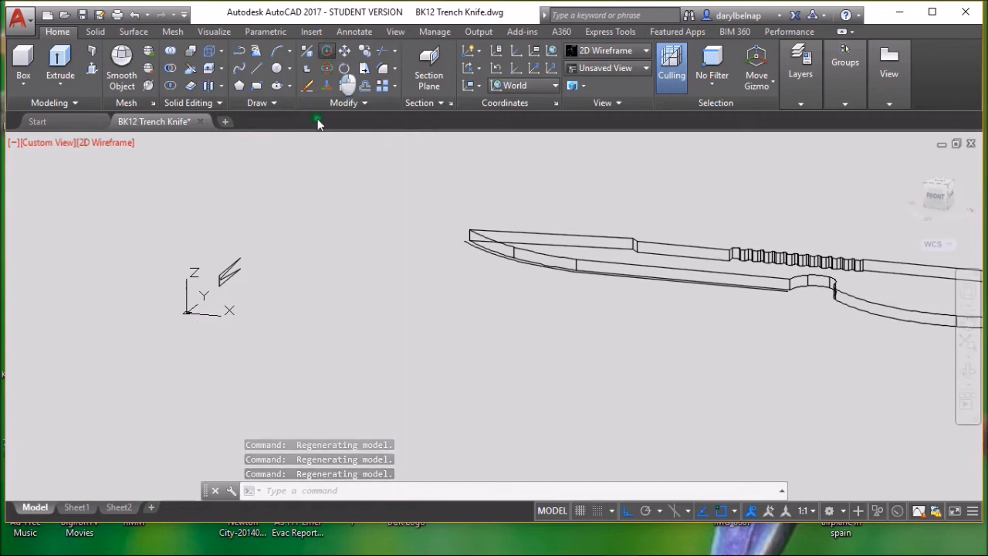
middle_click_drag(249, 337, 263, 295)
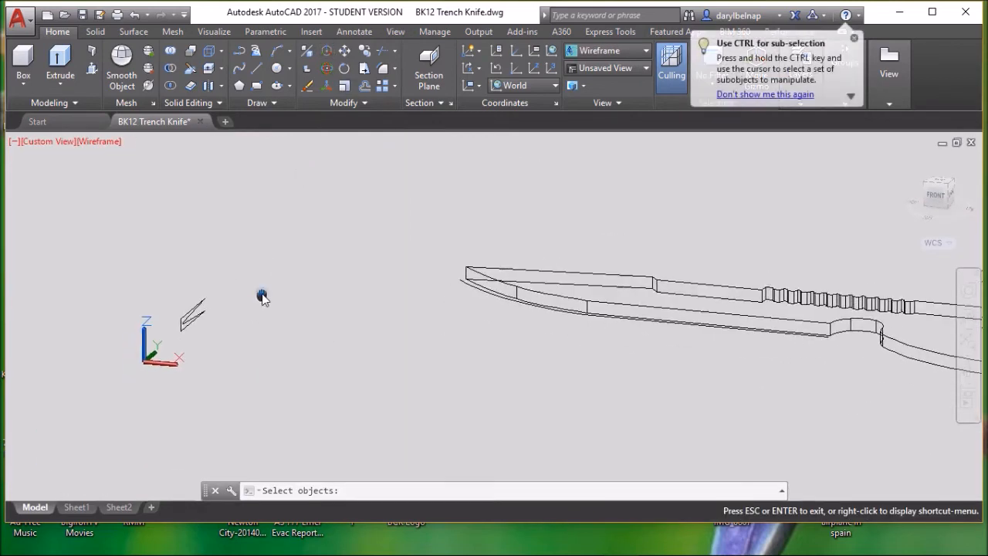
scroll(241, 308, "up", 2)
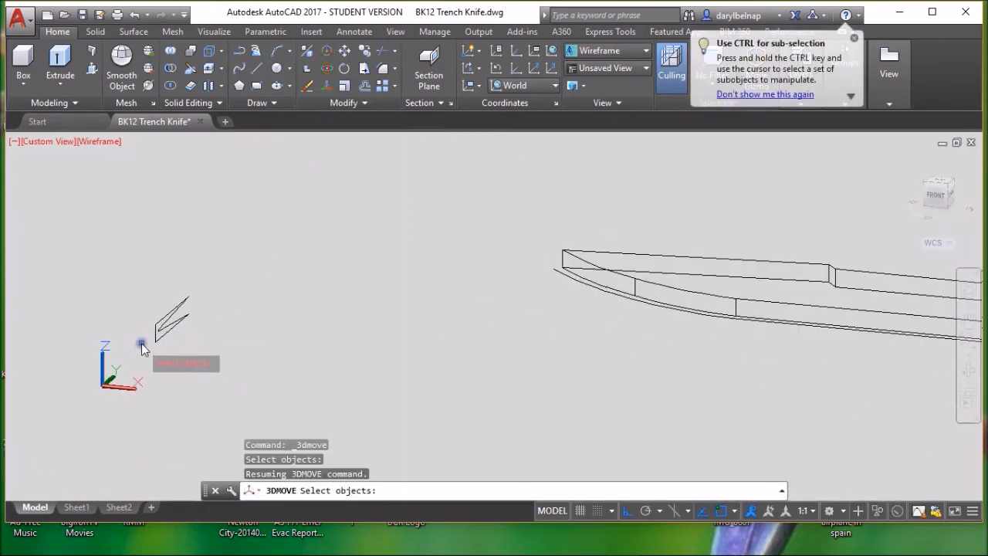
scroll(154, 349, "up", 3)
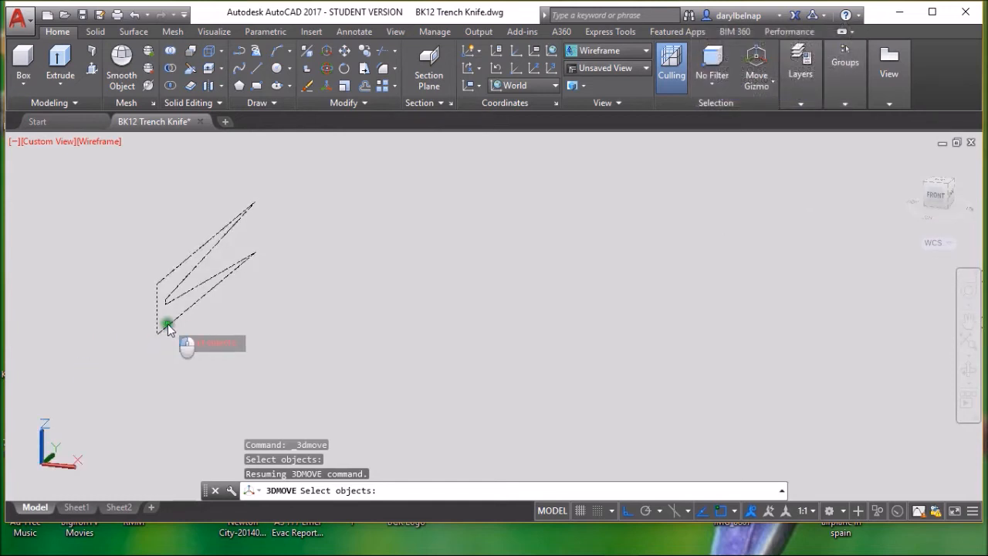
left_click(168, 324)
key("Return")
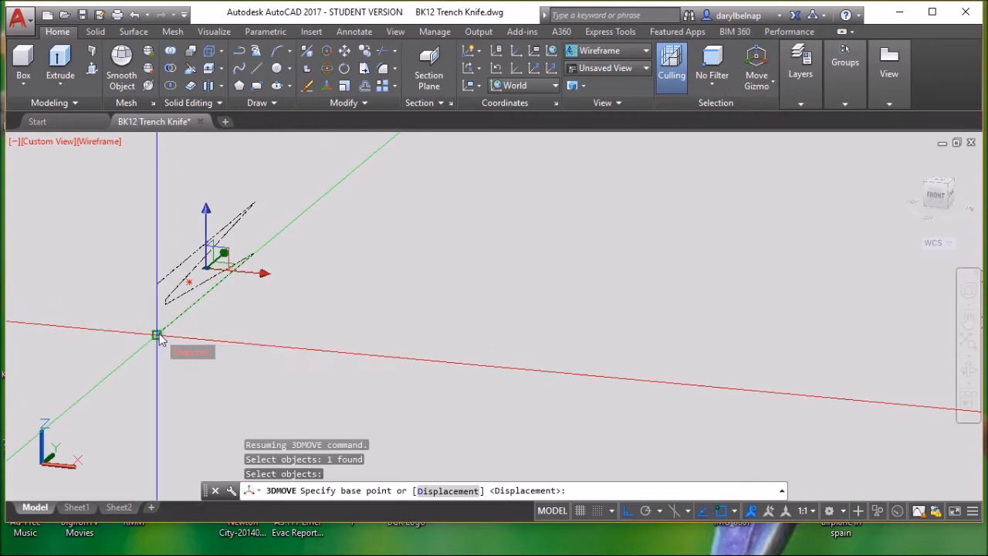
left_click(157, 335)
scroll(327, 324, "down", 3)
middle_click_drag(537, 317, 174, 350)
scroll(359, 290, "up", 6)
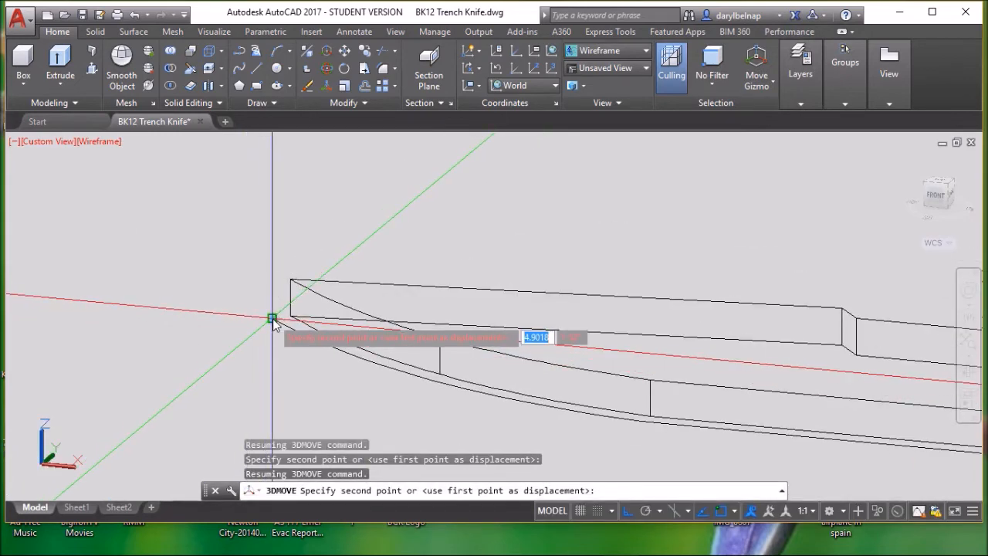
left_click(271, 319)
key("Escape")
Step: Extrude the blade-edge profile as a solid along the offset edge curve using the Path option
scroll(255, 344, "down", 5)
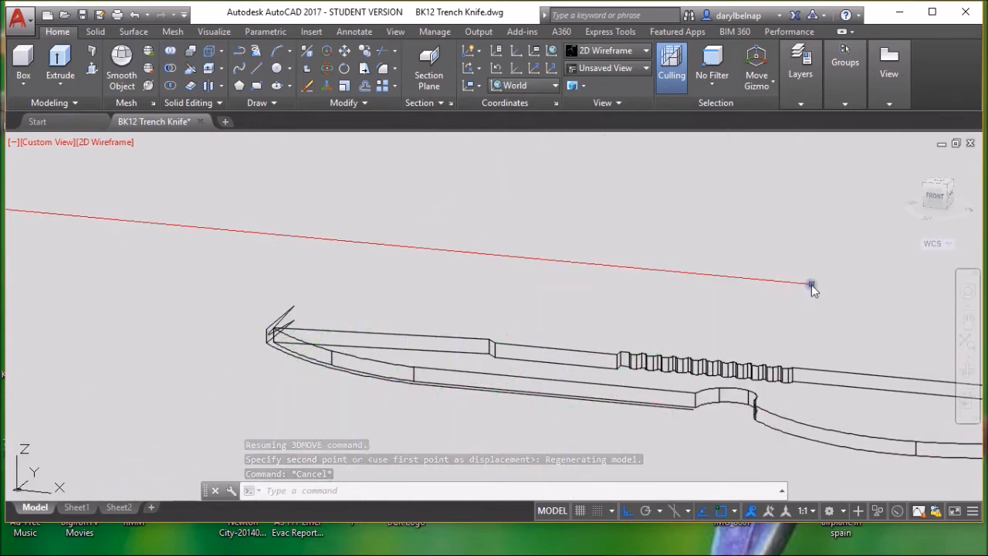
left_click(905, 158)
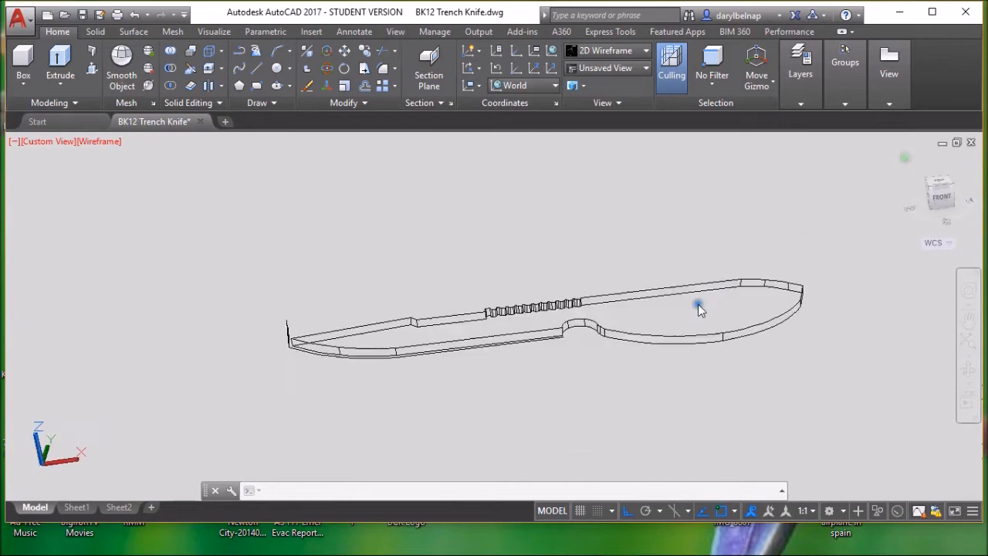
scroll(509, 376, "up", 1)
mouse_move(514, 375)
middle_mouse_down()
mouse_move(563, 368)
mouse_move(656, 314)
mouse_move(697, 310)
middle_mouse_up()
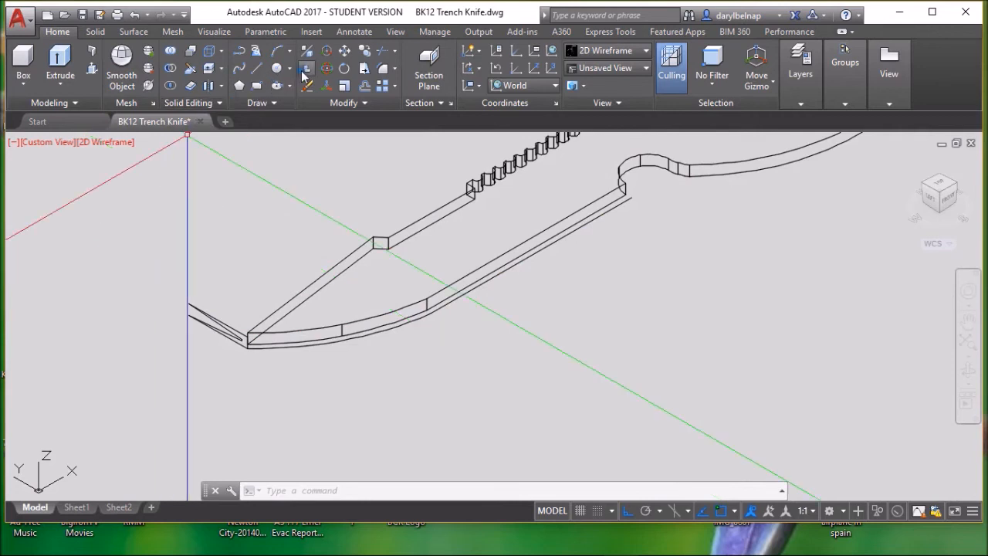
left_click(58, 61)
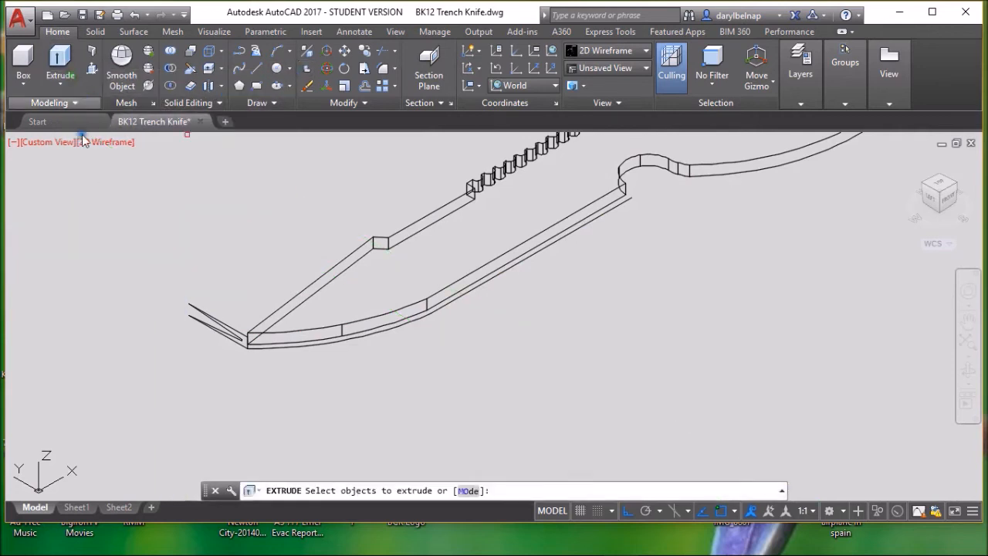
left_click(213, 319)
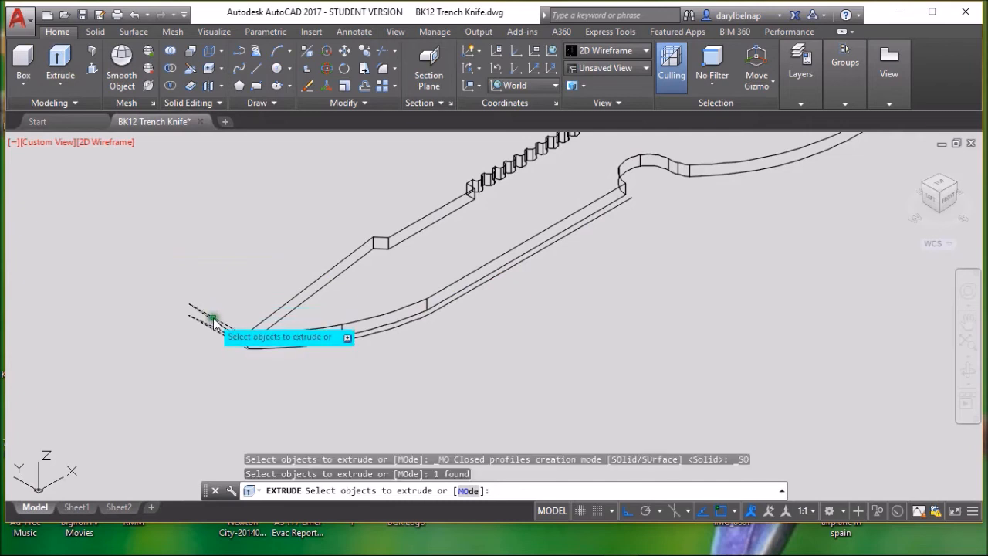
key("Return")
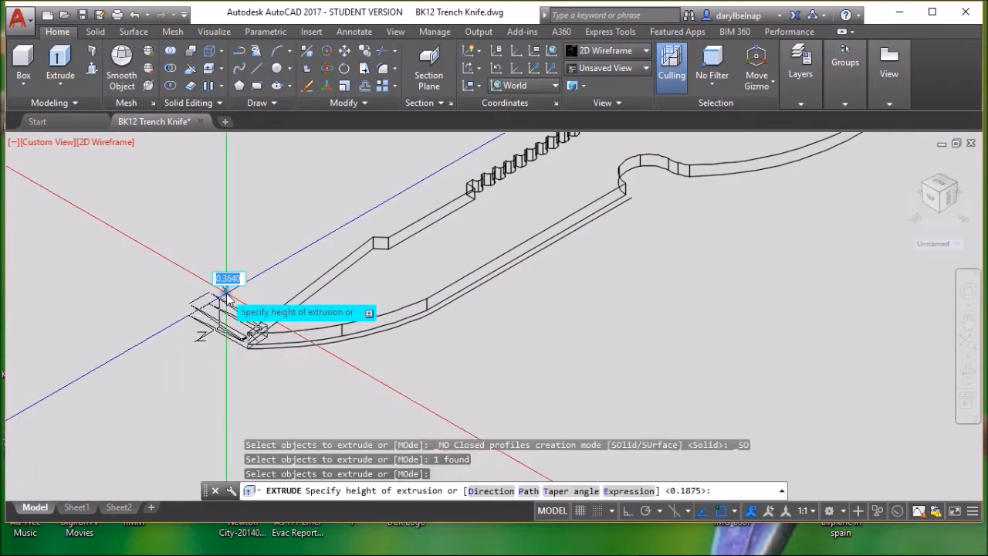
right_click(224, 294)
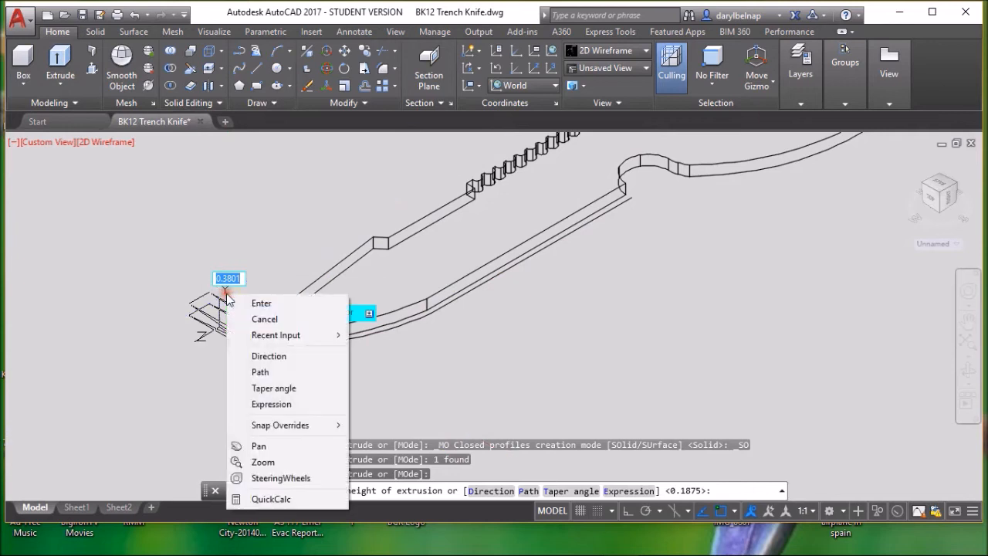
left_click(260, 372)
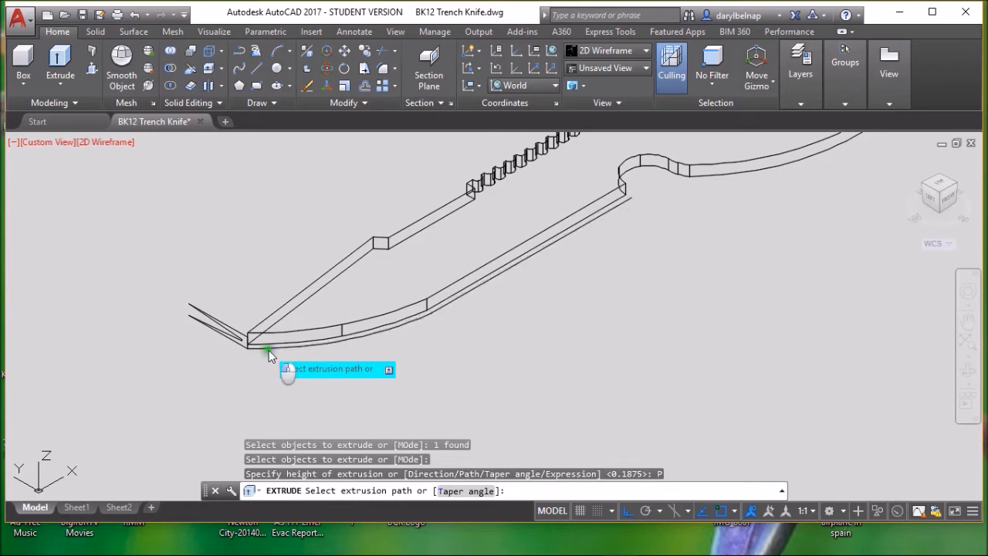
left_click(269, 349)
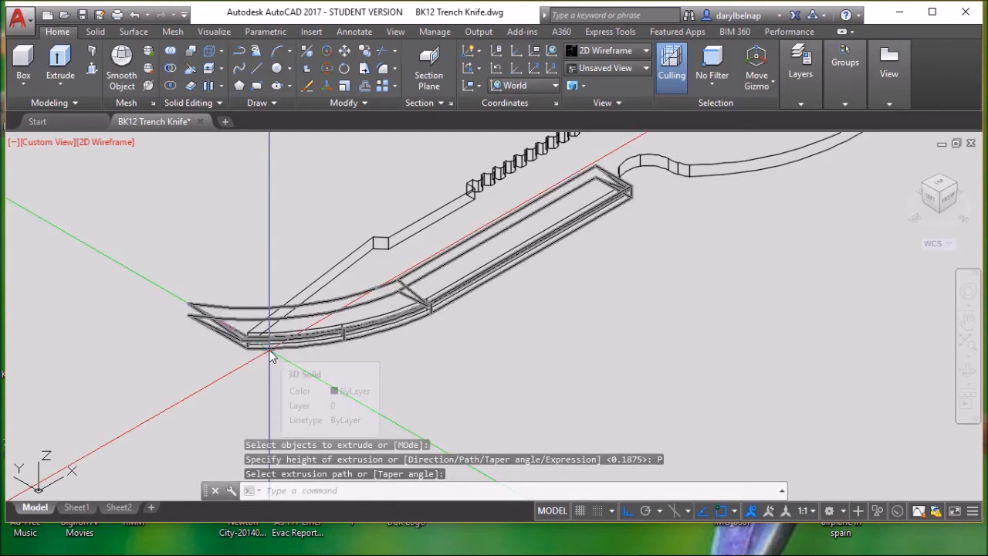
key("Escape")
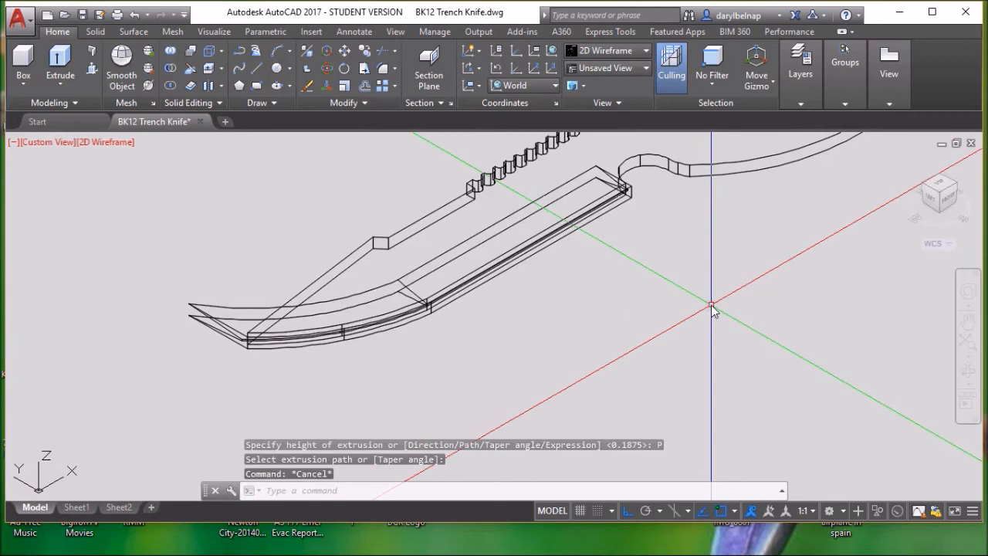
Step: Subtract the path-extruded edge solid from the knife body to bevel the blade
middle_click_drag(805, 264, 742, 341, "shift")
key("Escape")
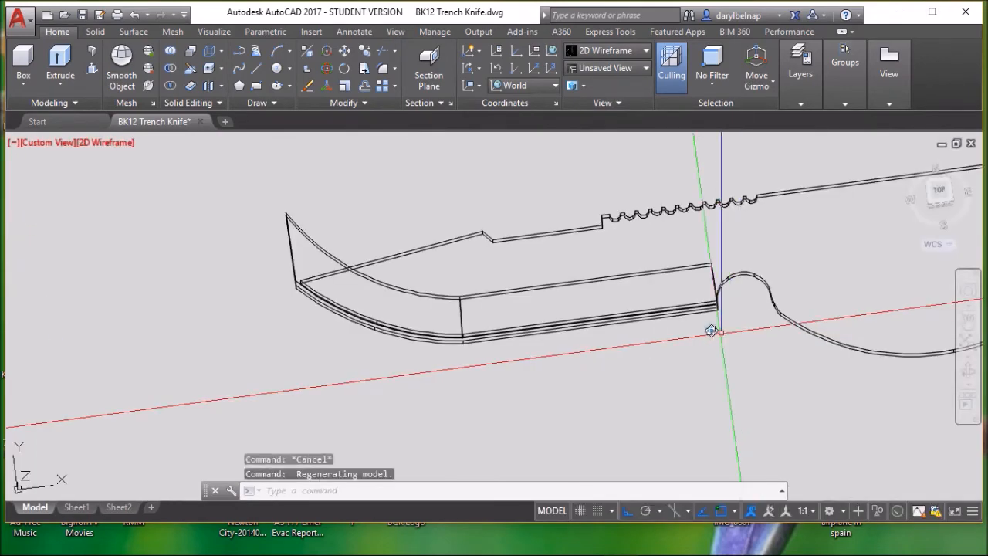
left_click(171, 69)
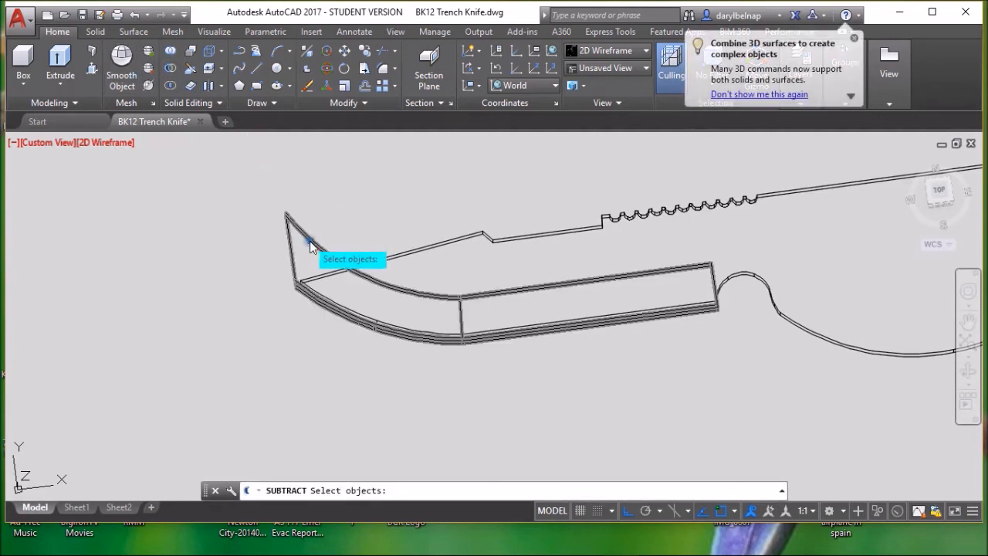
left_click(426, 246)
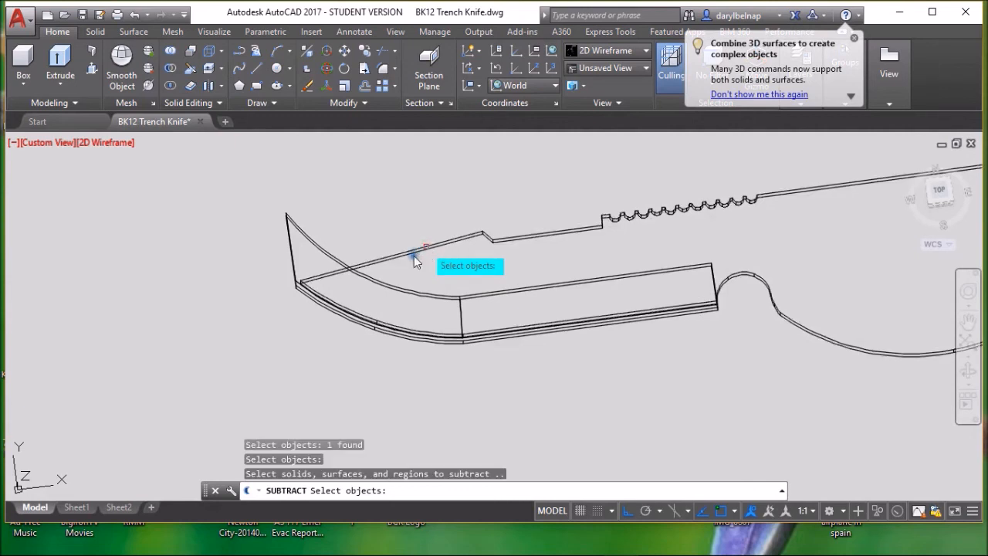
left_click(384, 287)
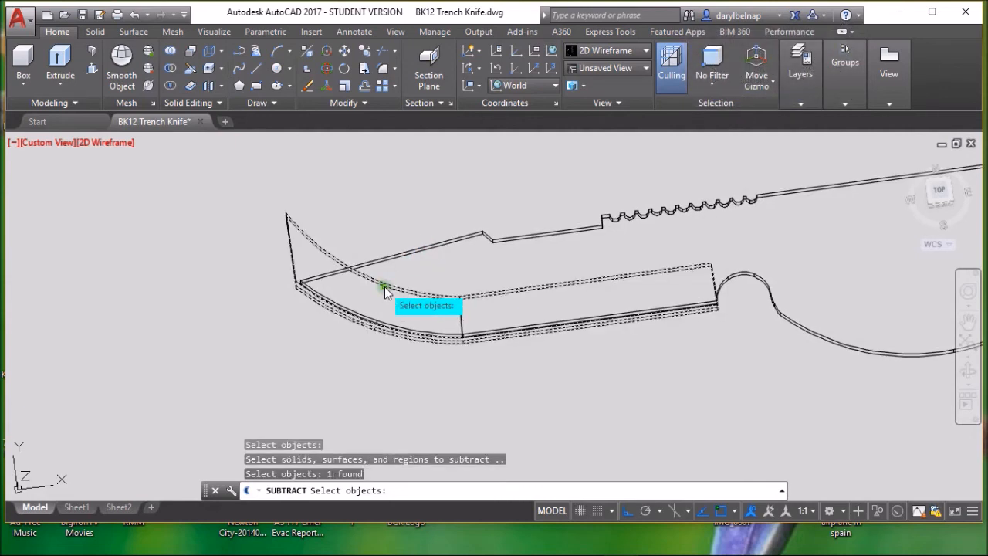
key("Return")
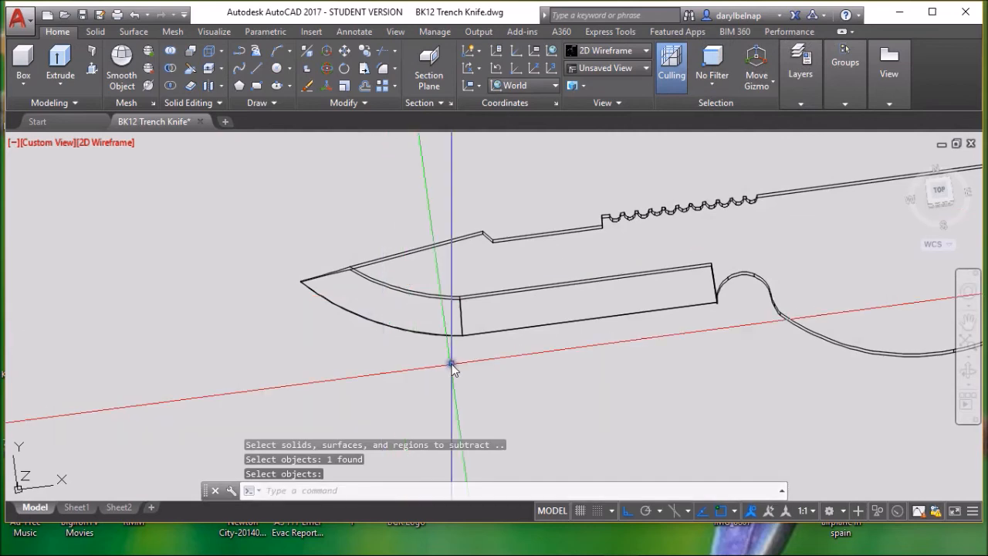
Step: Try the Realistic and Shaded visual styles on the knife model
middle_click_drag(236, 326, 282, 286, "shift")
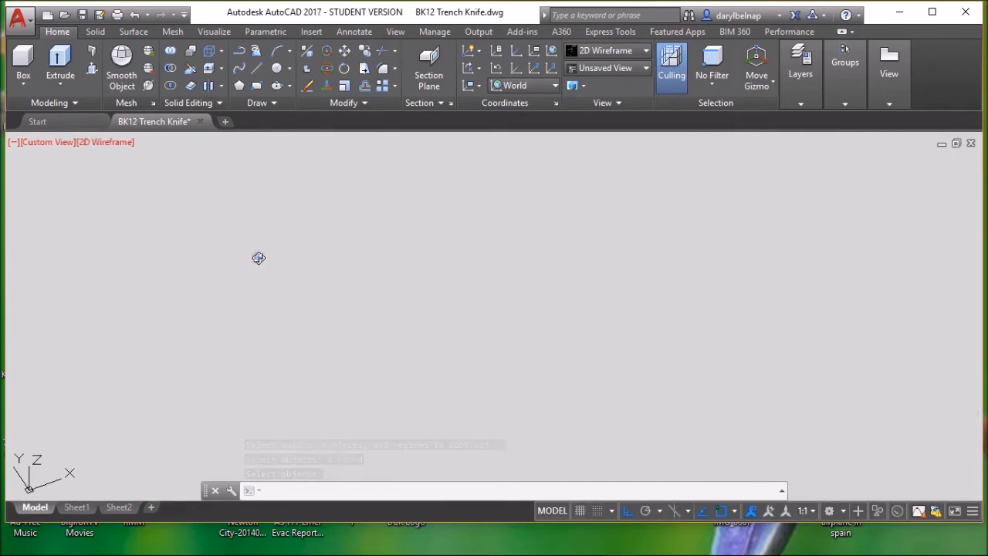
left_click(108, 142)
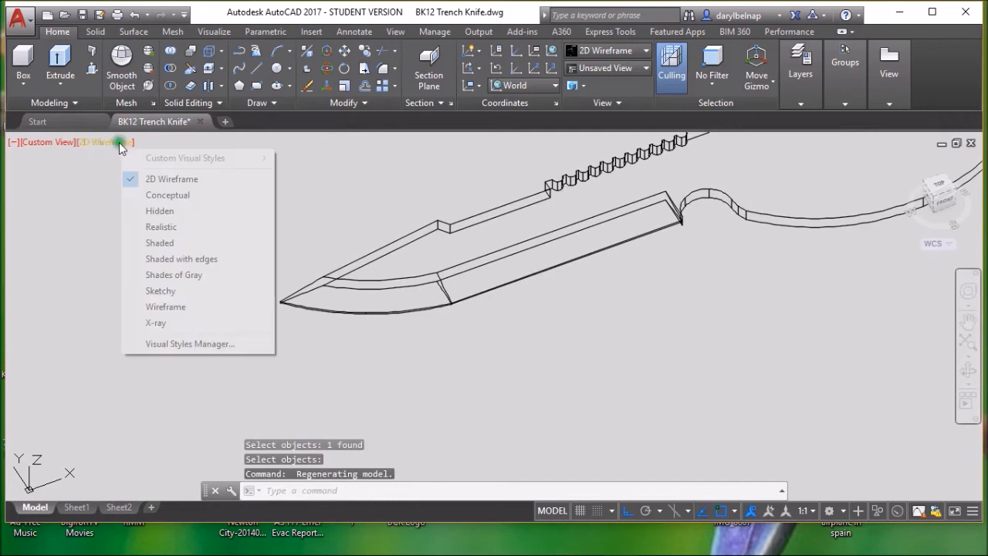
left_click(160, 226)
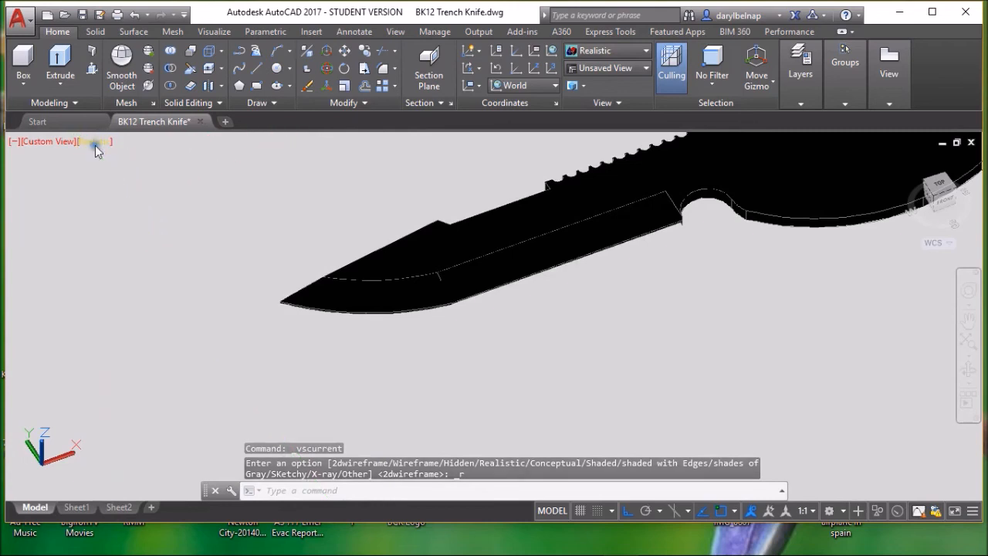
left_click(95, 143)
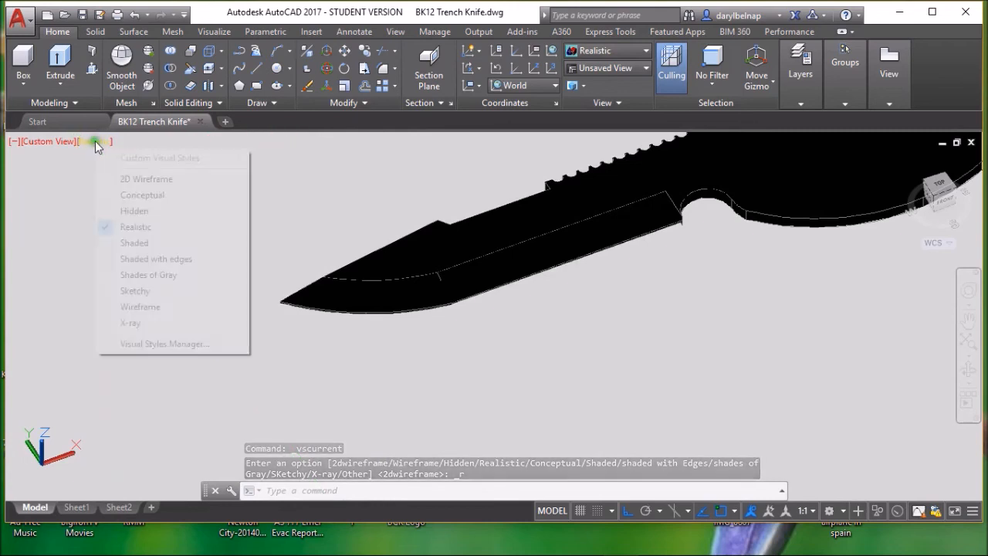
left_click(132, 244)
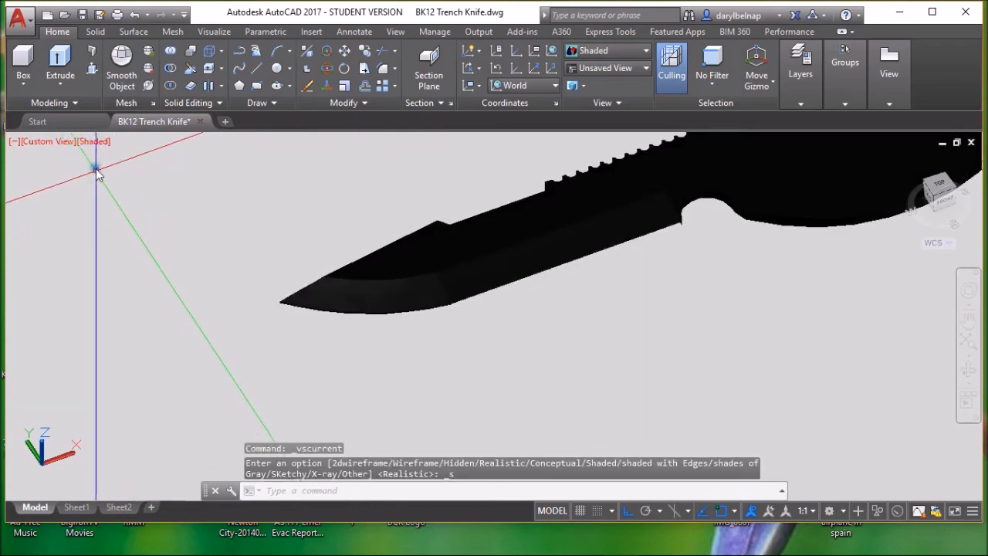
Step: Set the visual style to Shades of Gray and examine the beveled blade from several angles
left_click(96, 142)
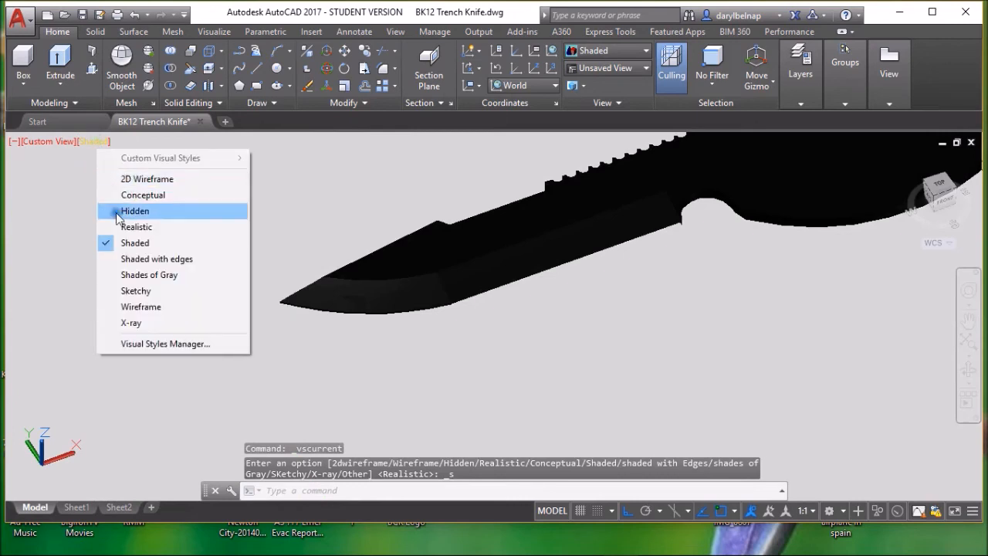
left_click(136, 275)
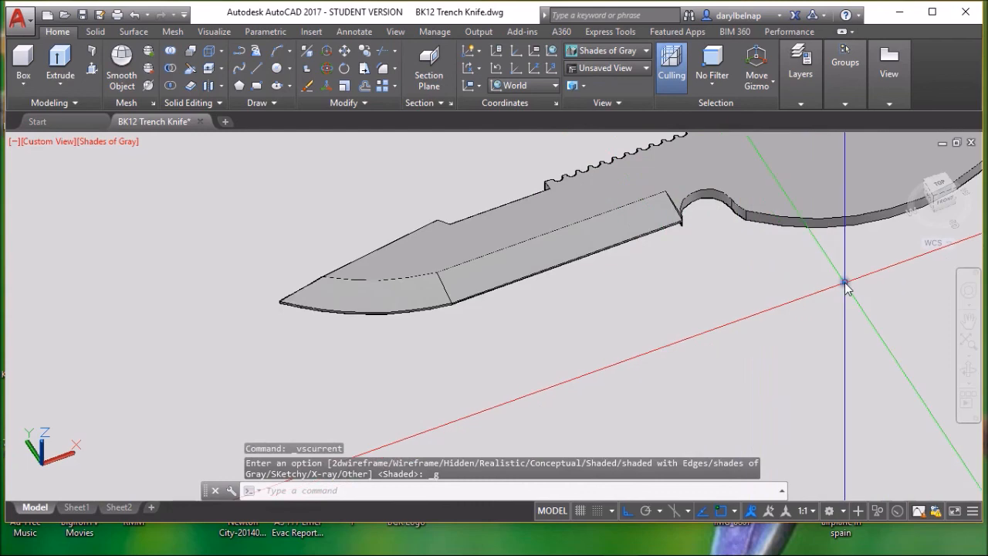
middle_click_drag(846, 288, 813, 429, "shift")
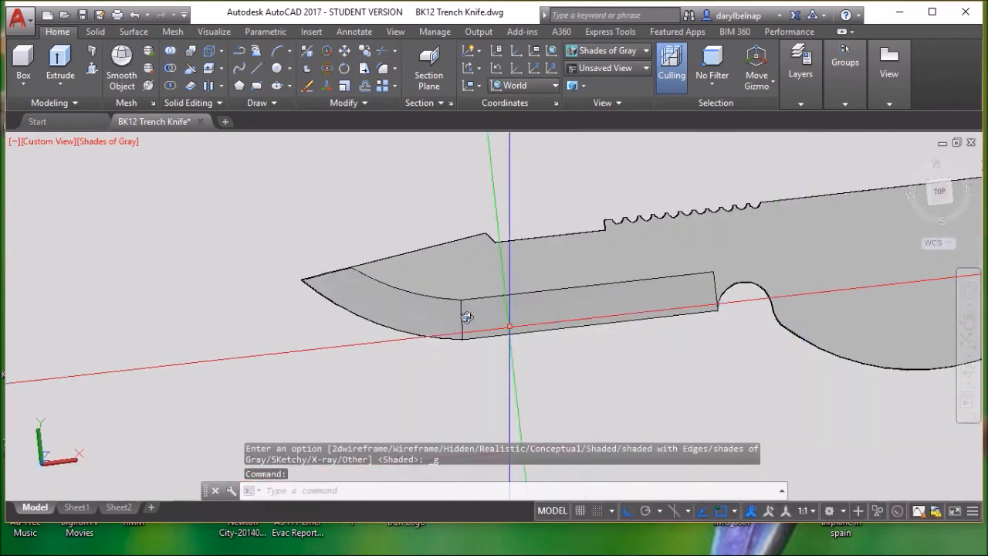
middle_click_drag(276, 228, 489, 234, "shift")
mouse_move(504, 195)
middle_mouse_down("shift")
mouse_move(481, 258)
mouse_move(313, 272)
mouse_move(286, 265)
mouse_move(276, 312)
middle_mouse_up("shift")
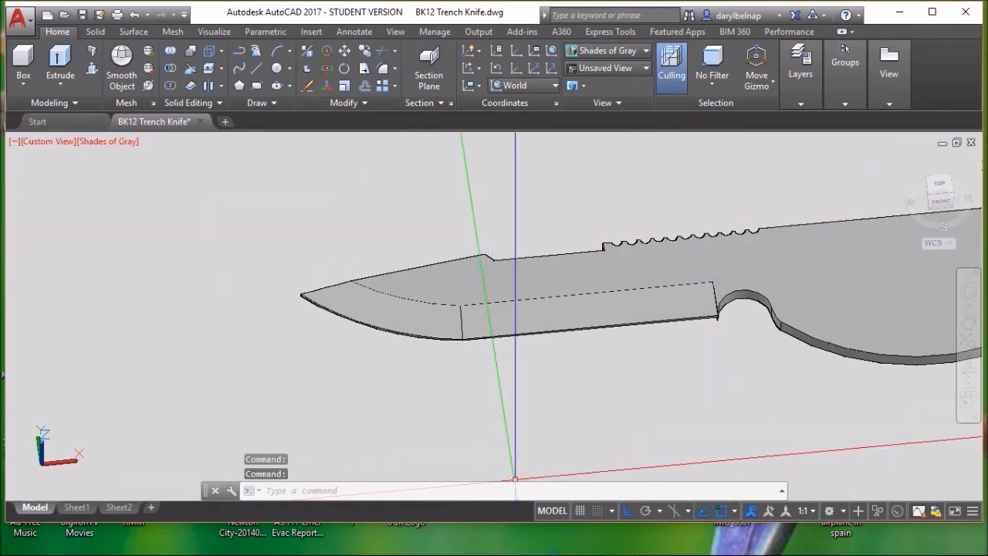
mouse_move(581, 541)
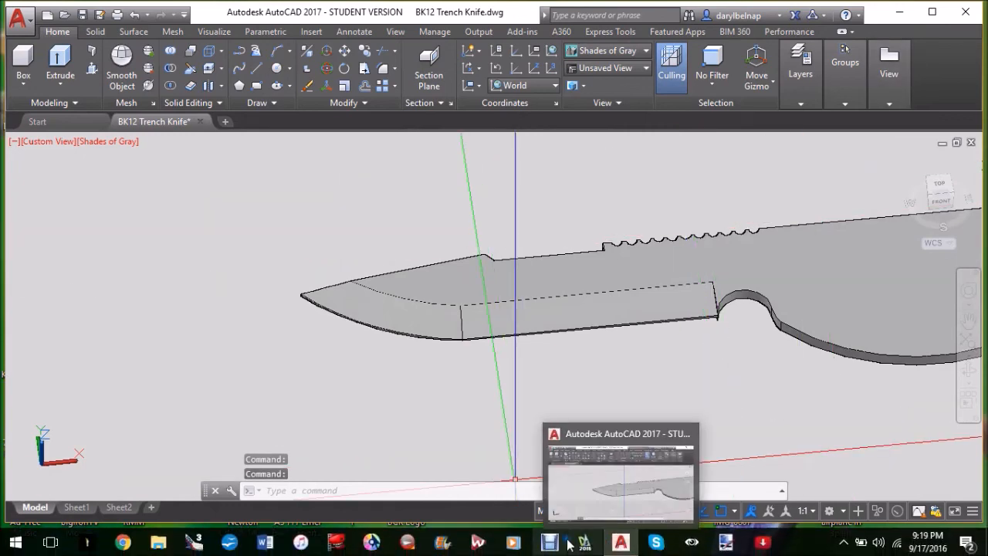
left_click(550, 542)
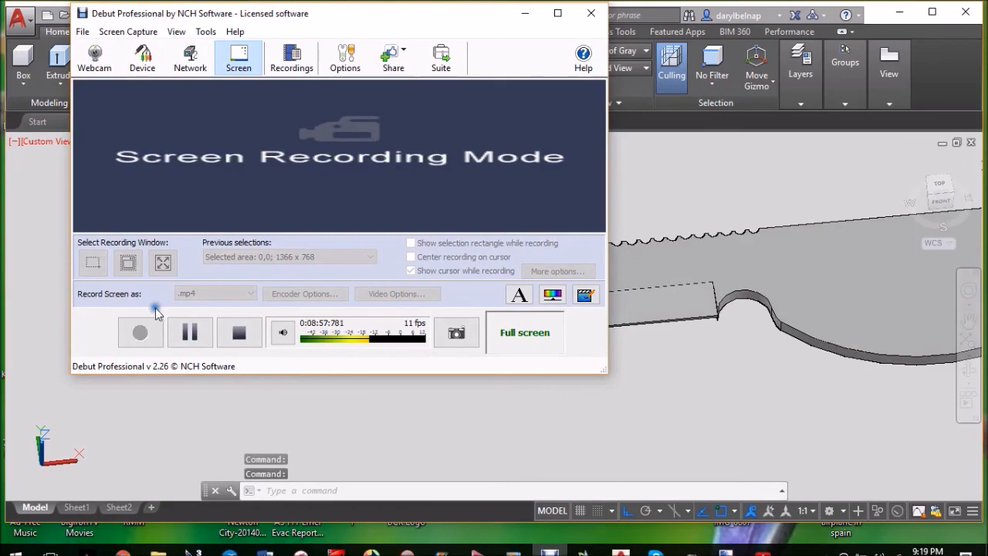